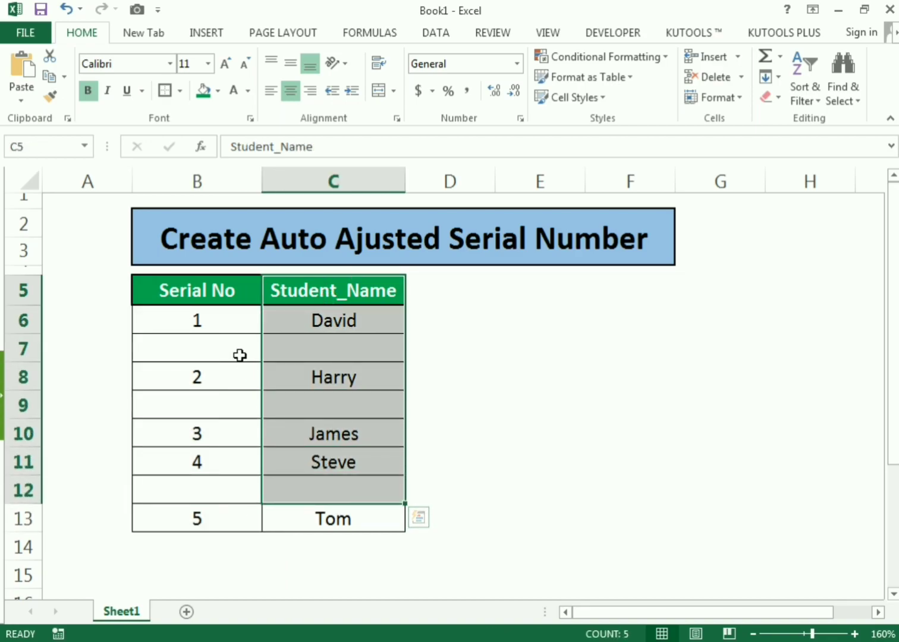
Step: Enter a student's name in each of the empty Student_Name cells C7 and C9
{"action": "left_click", "coordinate": [314, 320]}
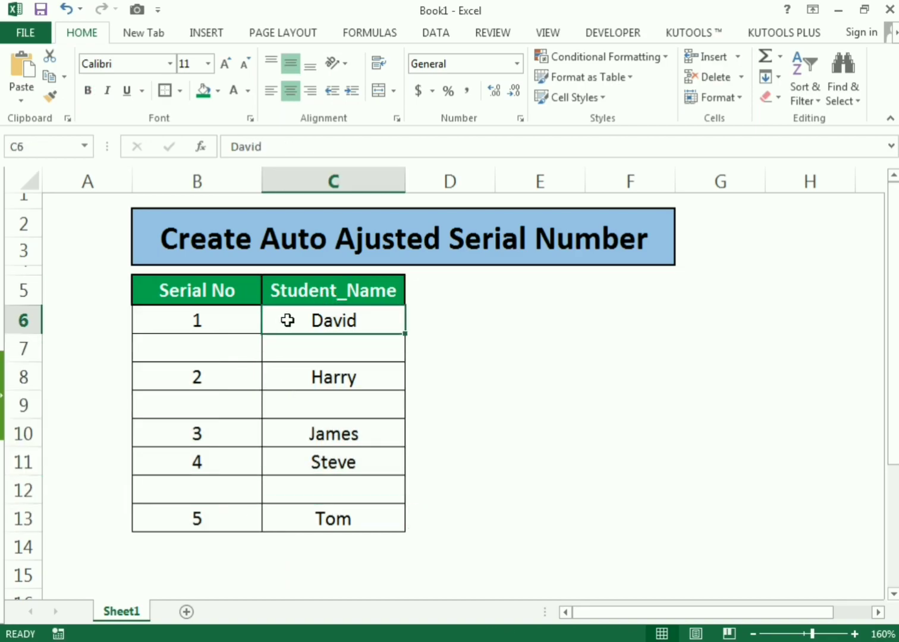
{"action": "left_click", "coordinate": [313, 351]}
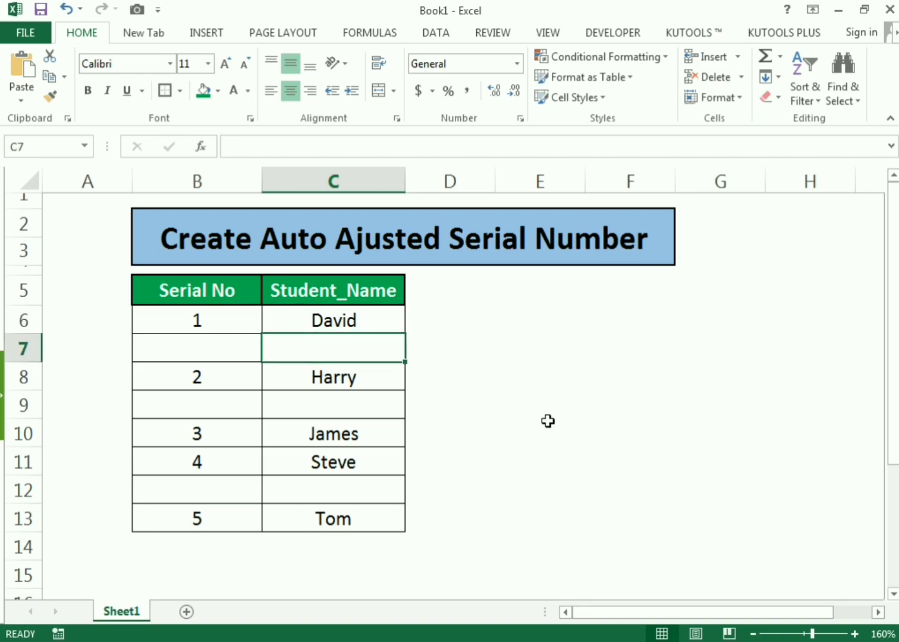
{"action": "type", "text": "Ronald"}
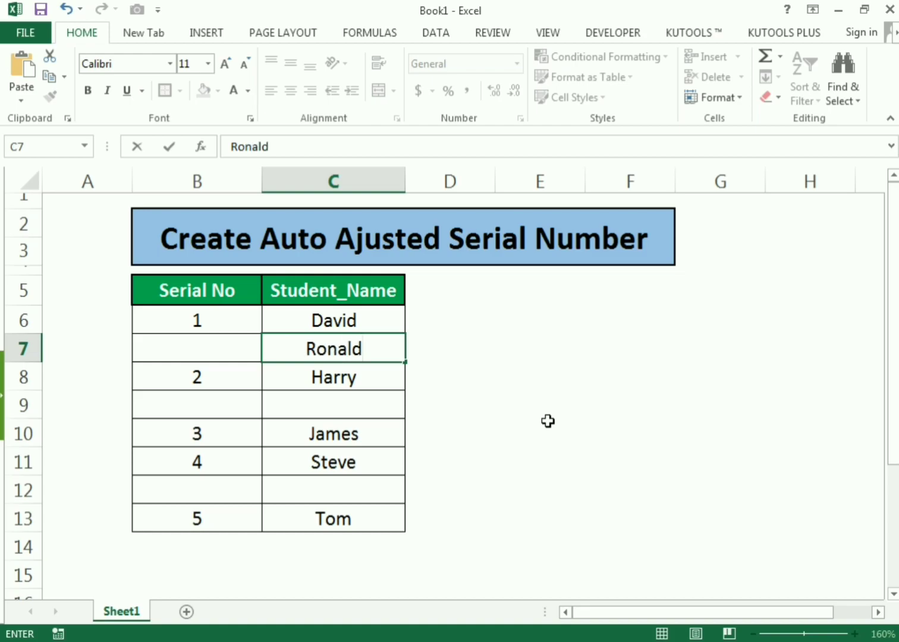
{"action": "key", "text": "Return"}
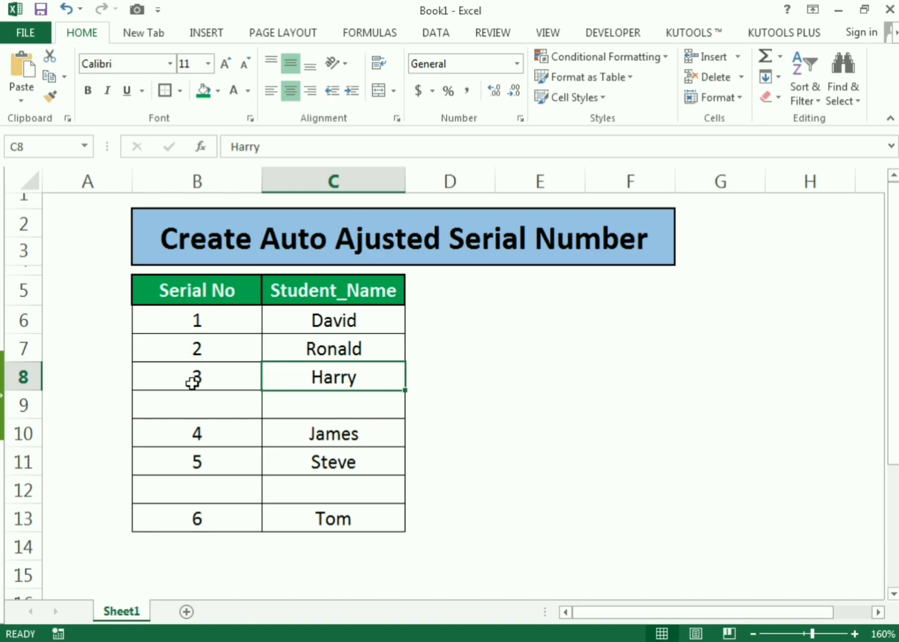
{"action": "left_click", "coordinate": [314, 405]}
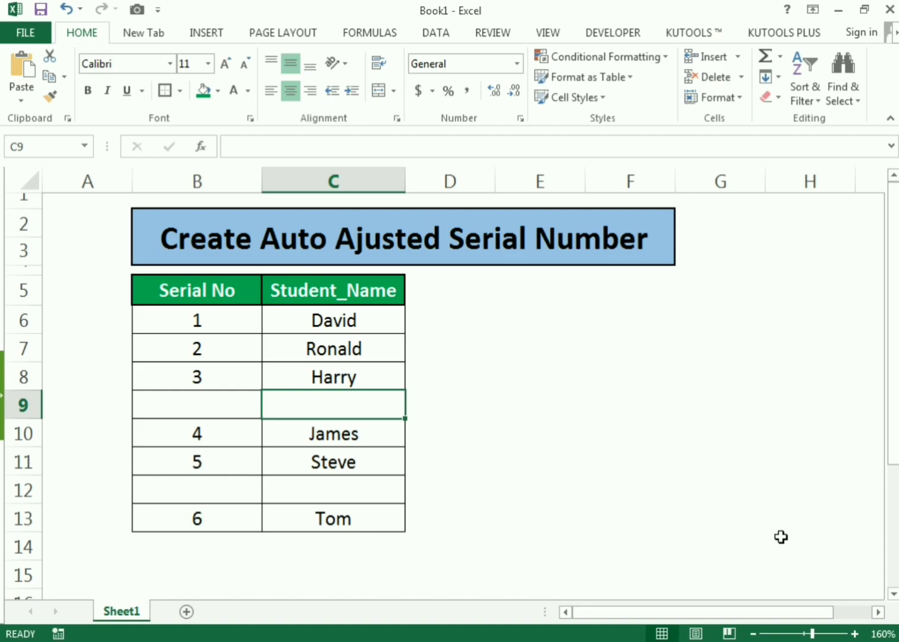
{"action": "type", "text": "Peter"}
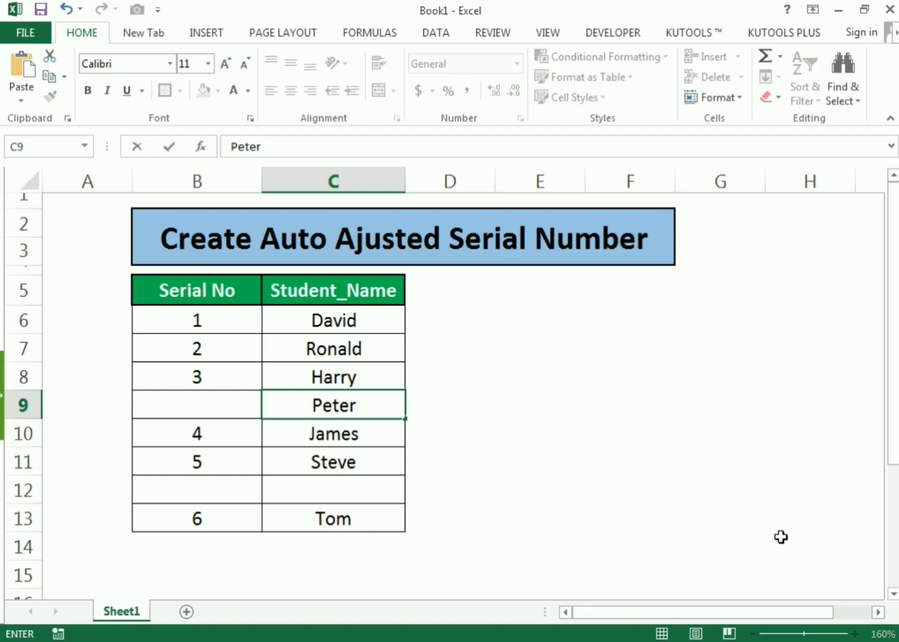
{"action": "key", "text": "Return"}
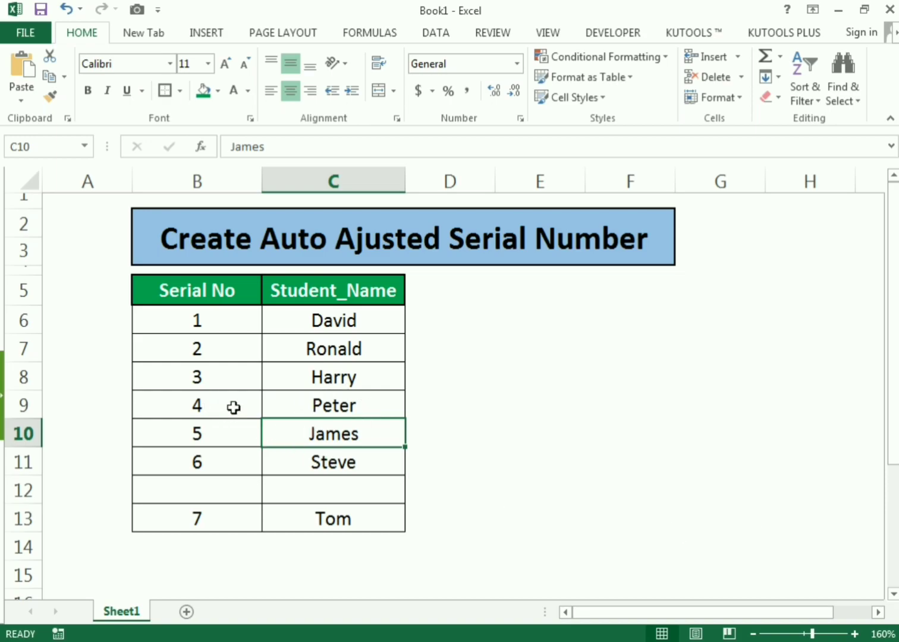
Step: Clear the student names from cells C8 through C11 and from C13, keeping those in C6 and C7
{"action": "left_click", "coordinate": [305, 356]}
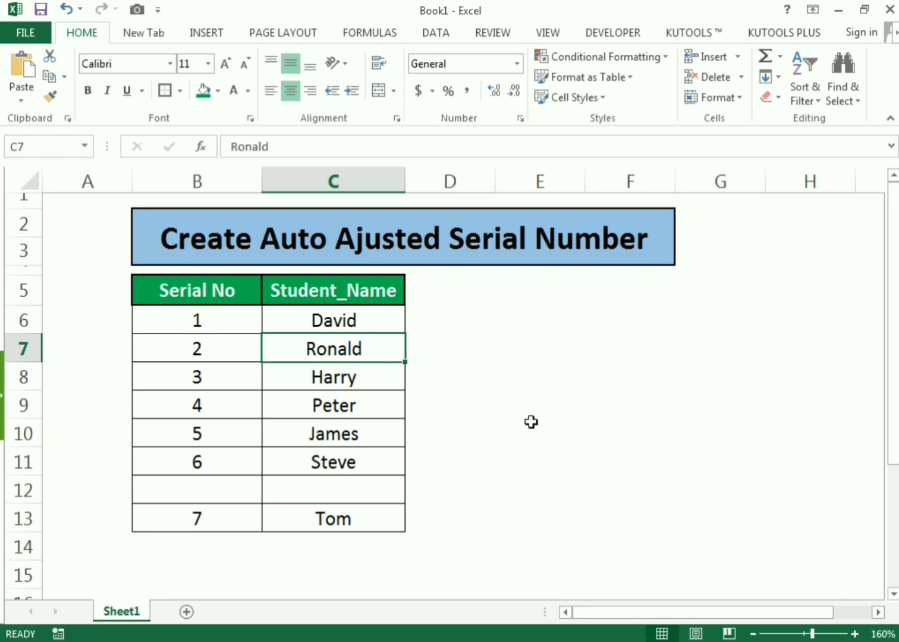
{"action": "key", "text": "Down"}
{"action": "key", "text": "Delete"}
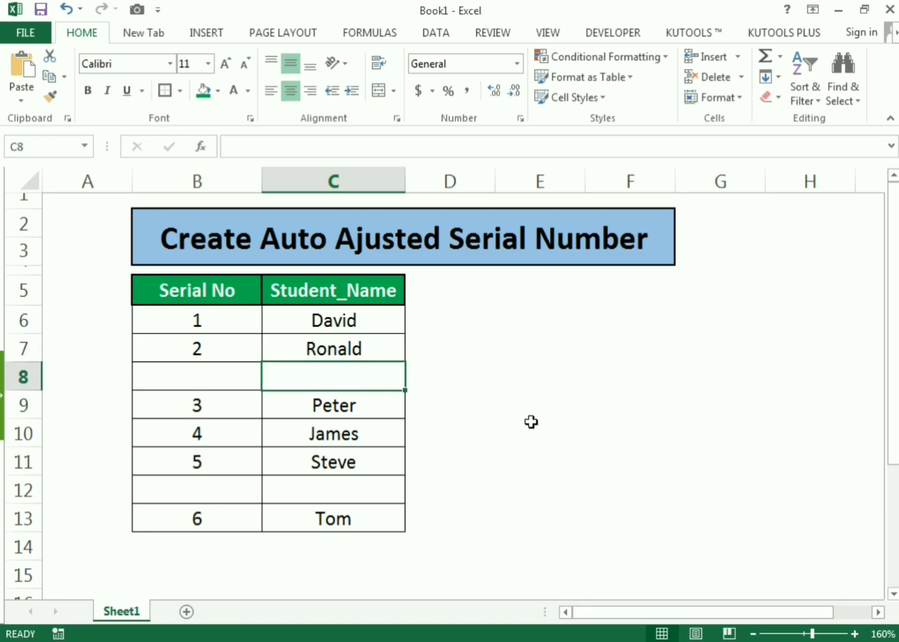
{"action": "key", "text": "Down"}
{"action": "key", "text": "Delete"}
{"action": "key", "text": "Down"}
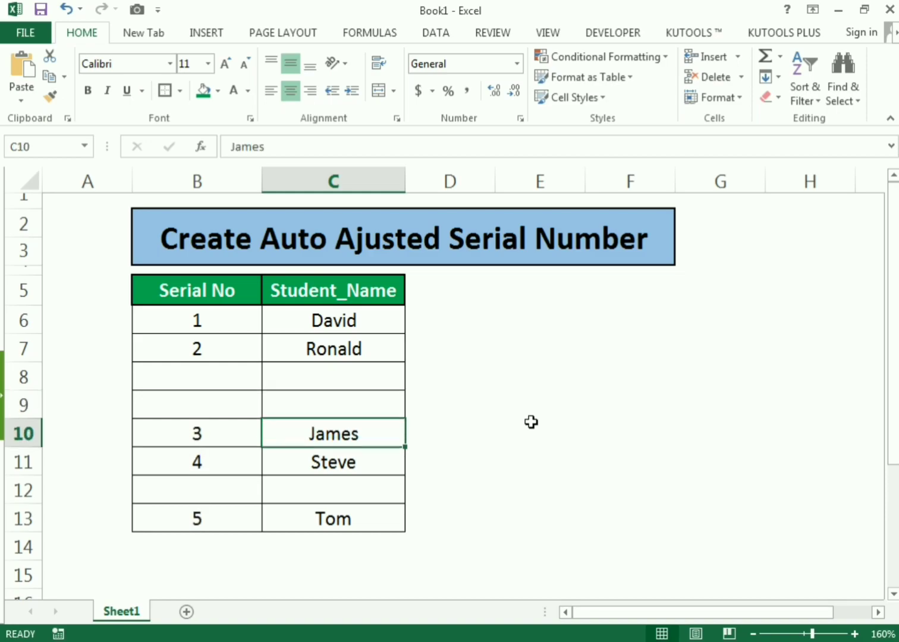
{"action": "key", "text": "Delete"}
{"action": "key", "text": "Down"}
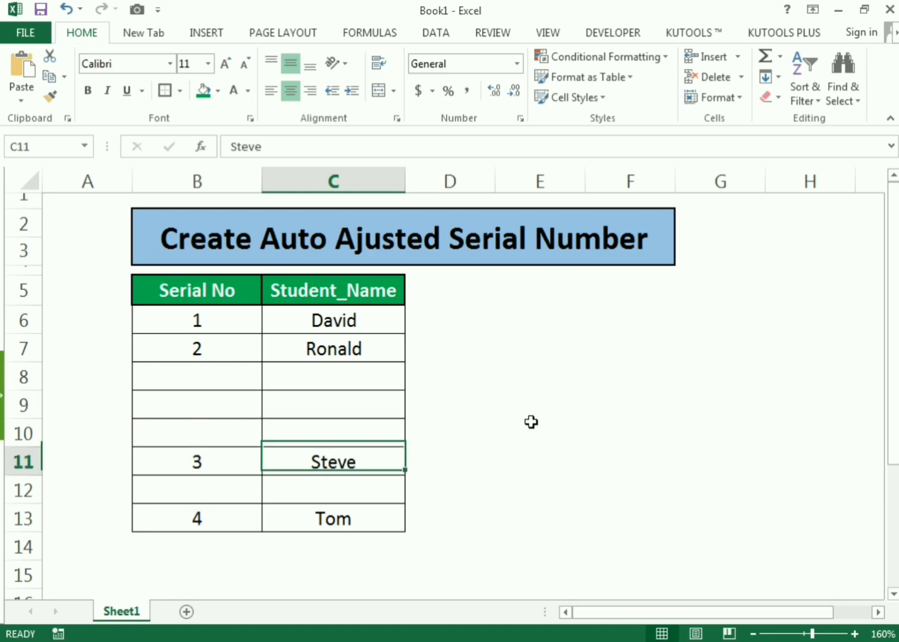
{"action": "key", "text": "Delete"}
{"action": "key", "text": "Down"}
{"action": "key", "text": "Down"}
{"action": "key", "text": "Delete"}
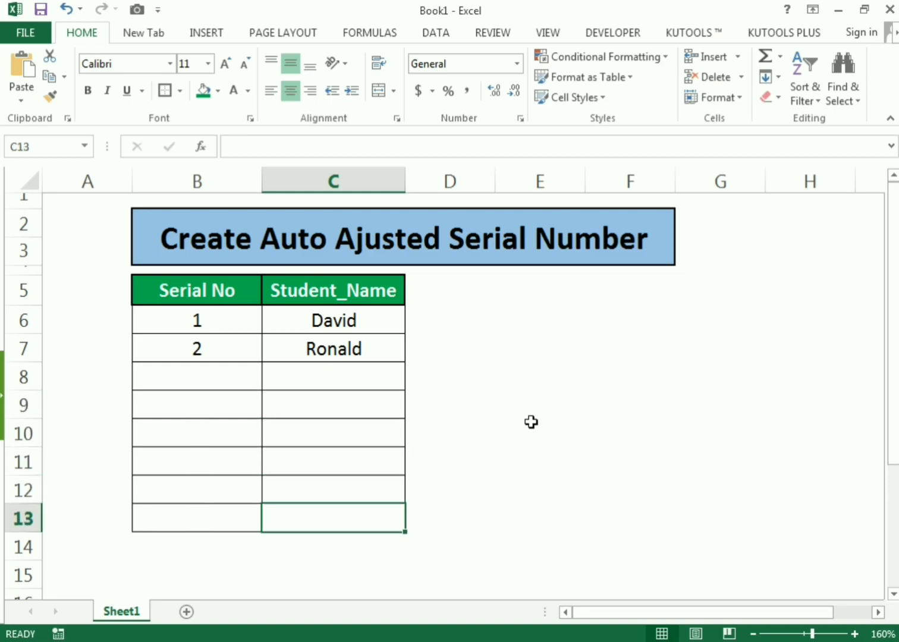
Step: Enter new student names in cells C8 and C9 of the Student_Name column
{"action": "left_click", "coordinate": [342, 375]}
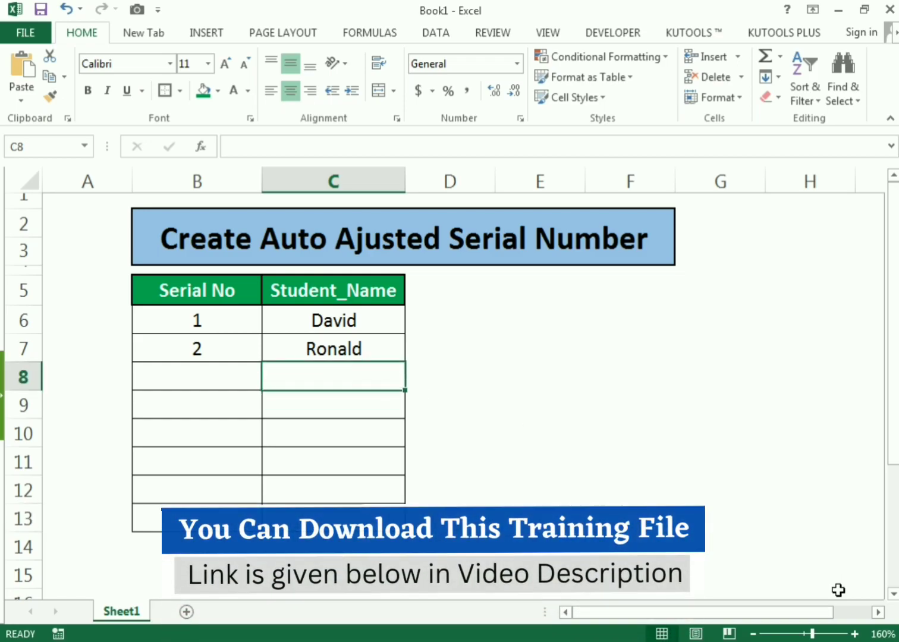
{"action": "type", "text": "pter"}
{"action": "key", "text": "BackSpace"}
{"action": "key", "text": "BackSpace"}
{"action": "key", "text": "BackSpace"}
{"action": "key", "text": "BackSpace"}
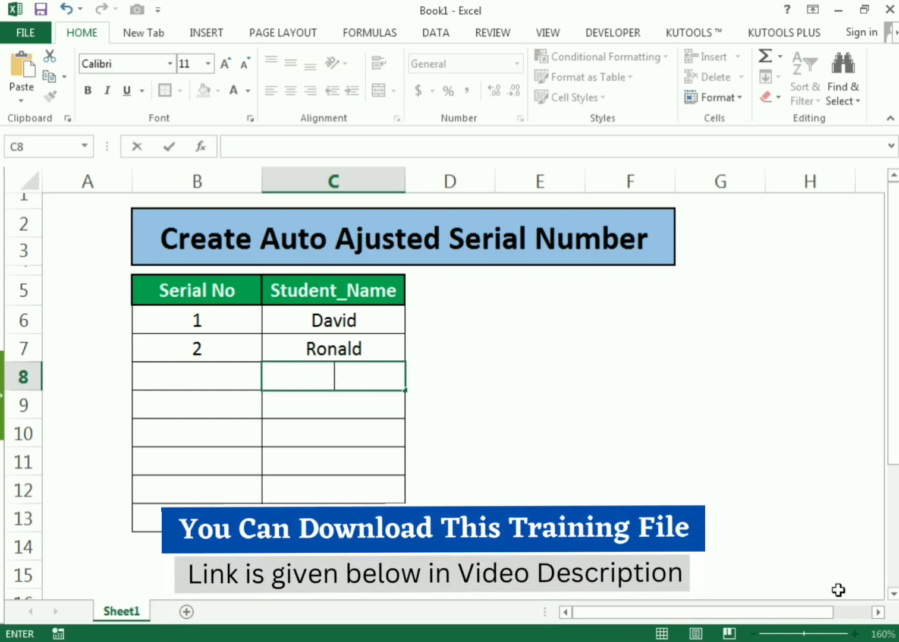
{"action": "type", "text": "Peter"}
{"action": "key", "text": "Return"}
{"action": "type", "text": "Mark"}
{"action": "key", "text": "Return"}
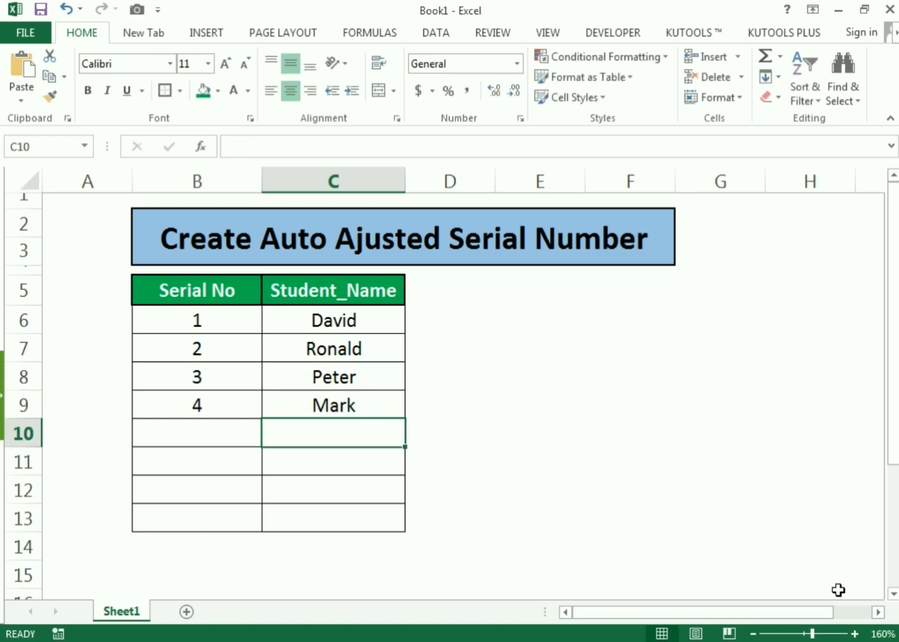
Step: Continue the student list by entering one name in C10 and another in C11
{"action": "type", "text": "Cle"}
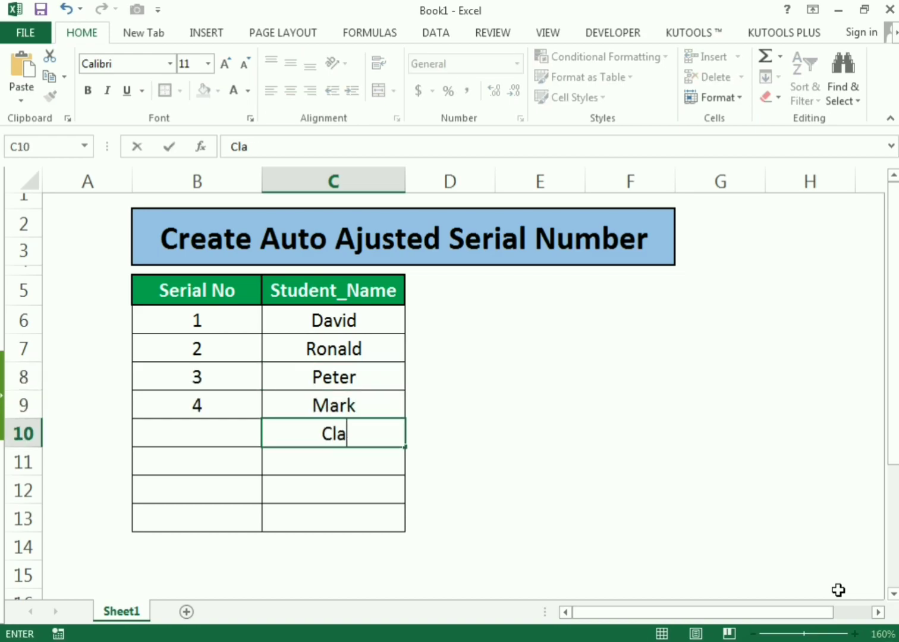
{"action": "type", "text": "rk"}
{"action": "key", "text": "Return"}
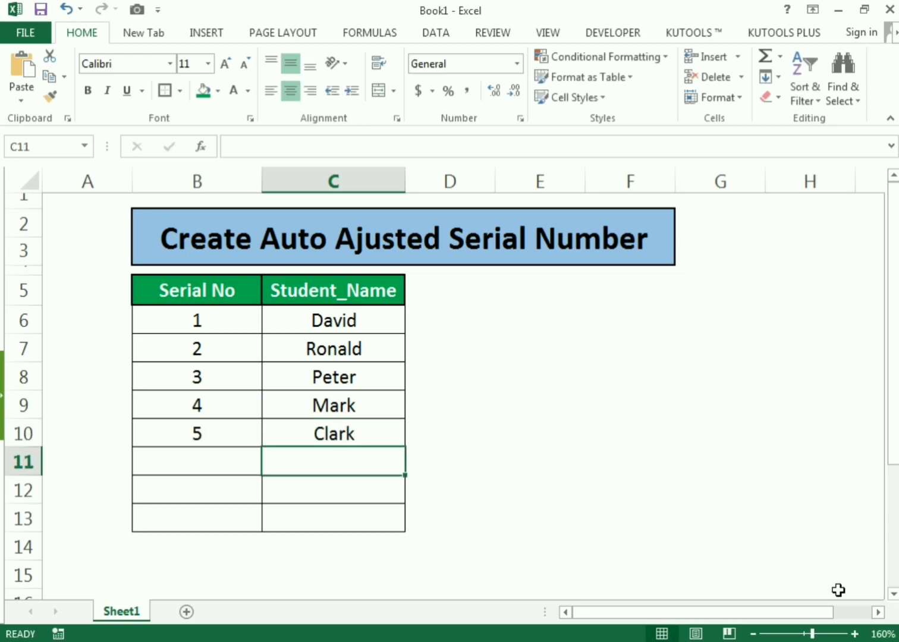
{"action": "type", "text": "Smith"}
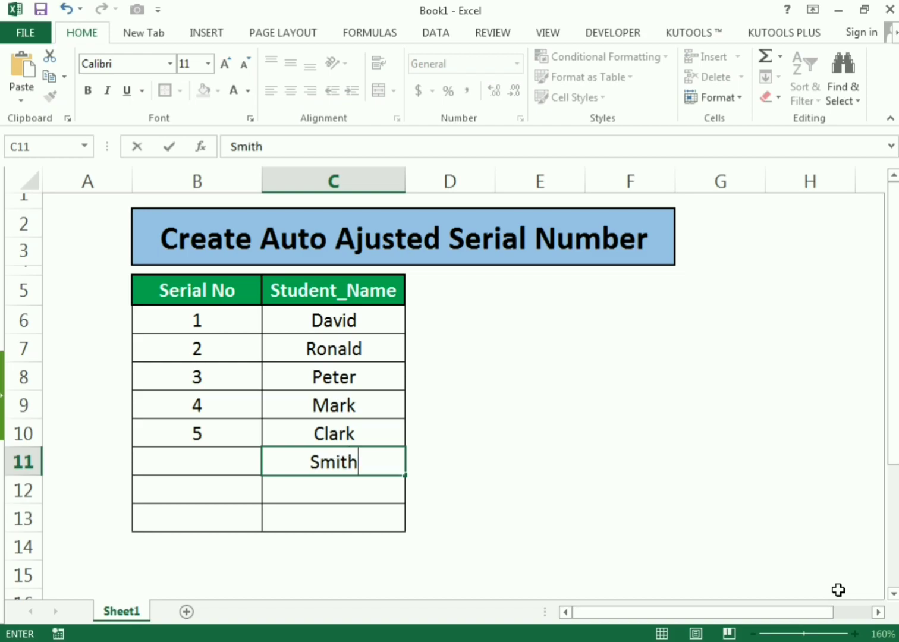
{"action": "key", "text": "Return"}
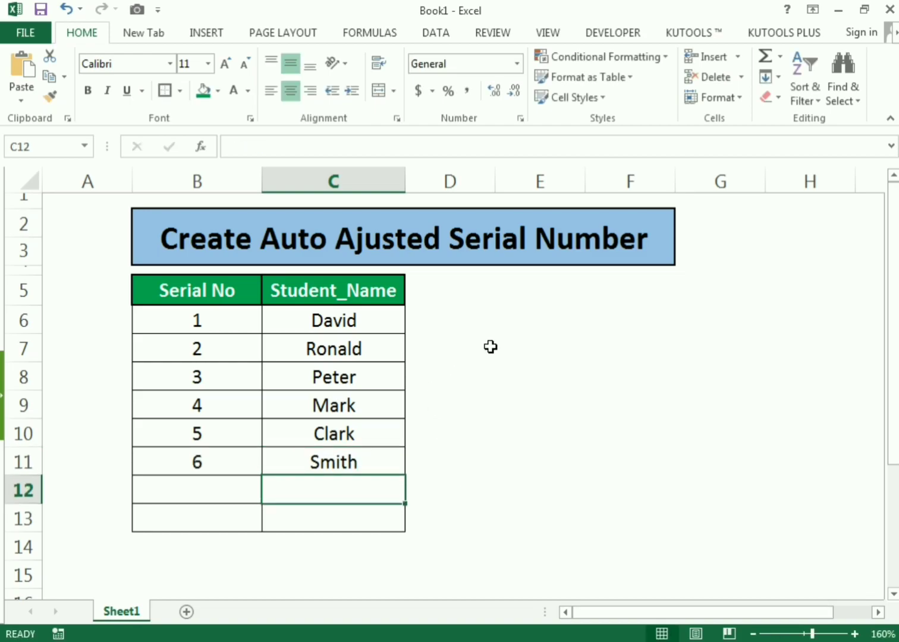
{"action": "left_click", "coordinate": [562, 376]}
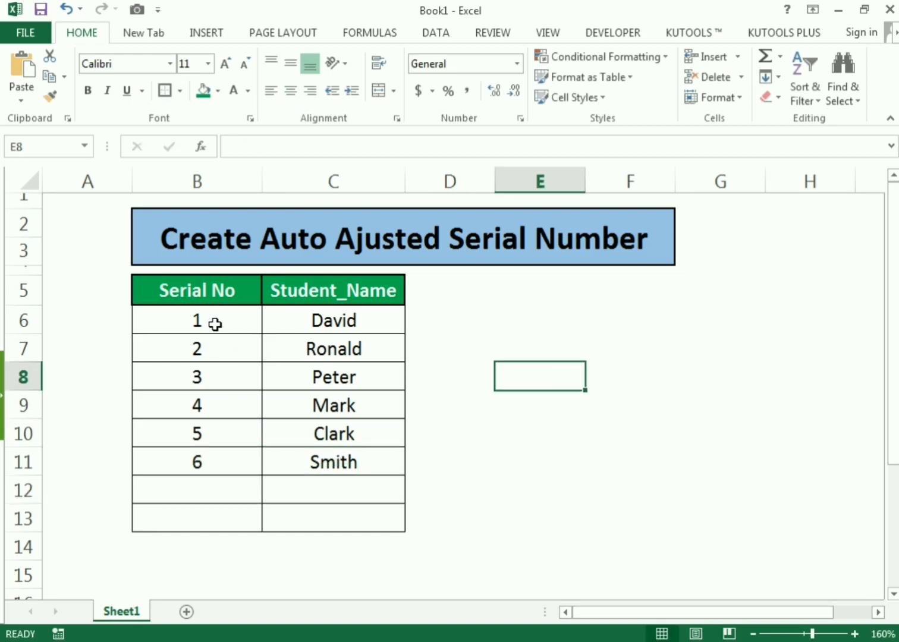
Step: Enter a student's name in C13, leaving C12 blank
{"action": "left_click", "coordinate": [328, 520]}
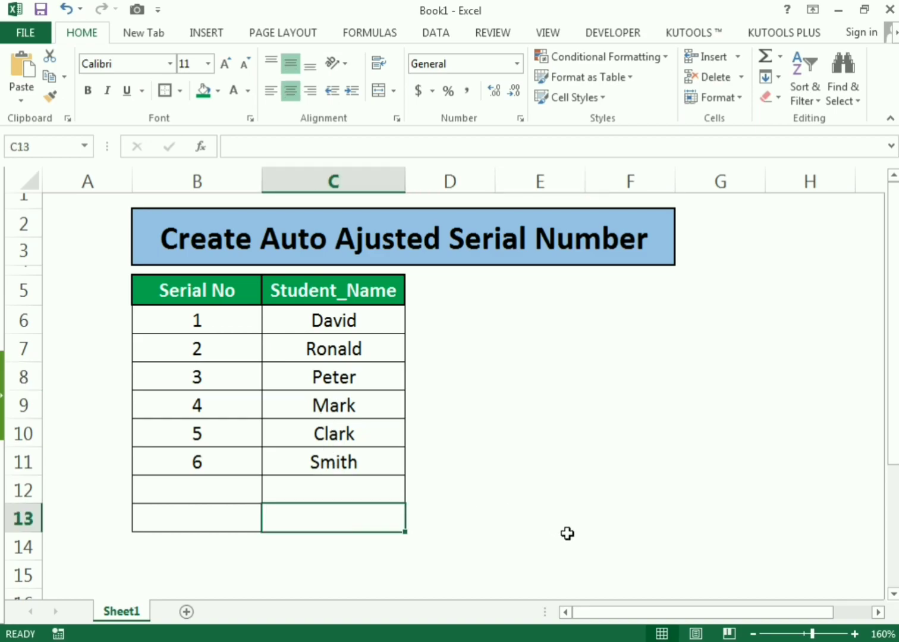
{"action": "type", "text": "Steve"}
{"action": "key", "text": "Return"}
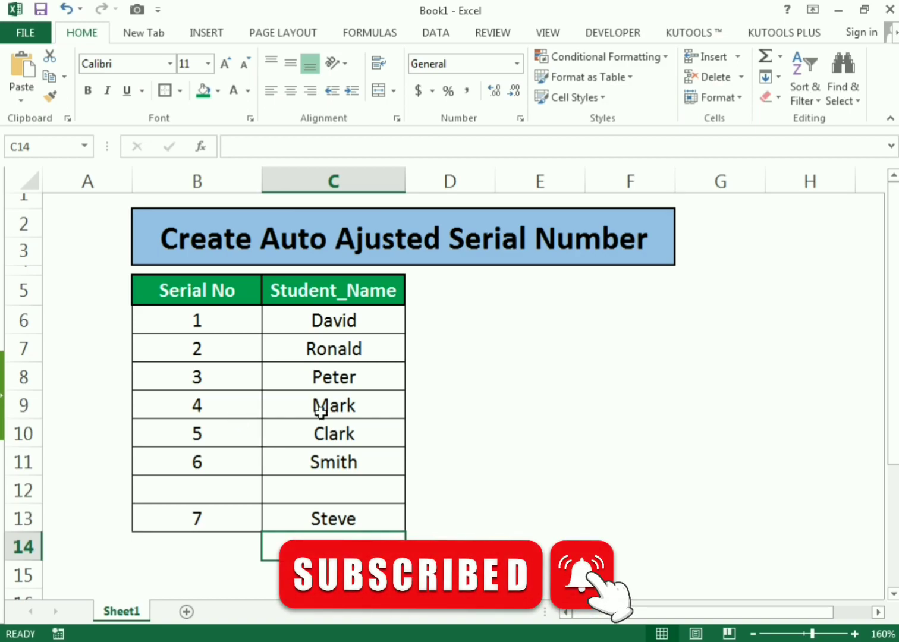
{"action": "left_click", "coordinate": [484, 483]}
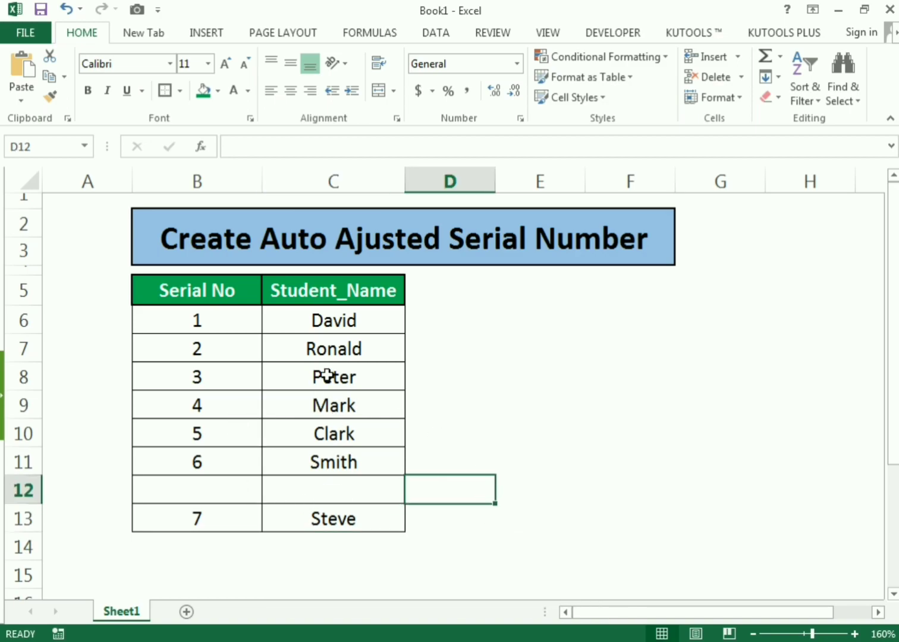
Step: Examine the Serial No and Student_Name columns, including the blank name cells C8 and C10
{"action": "left_click", "coordinate": [542, 559]}
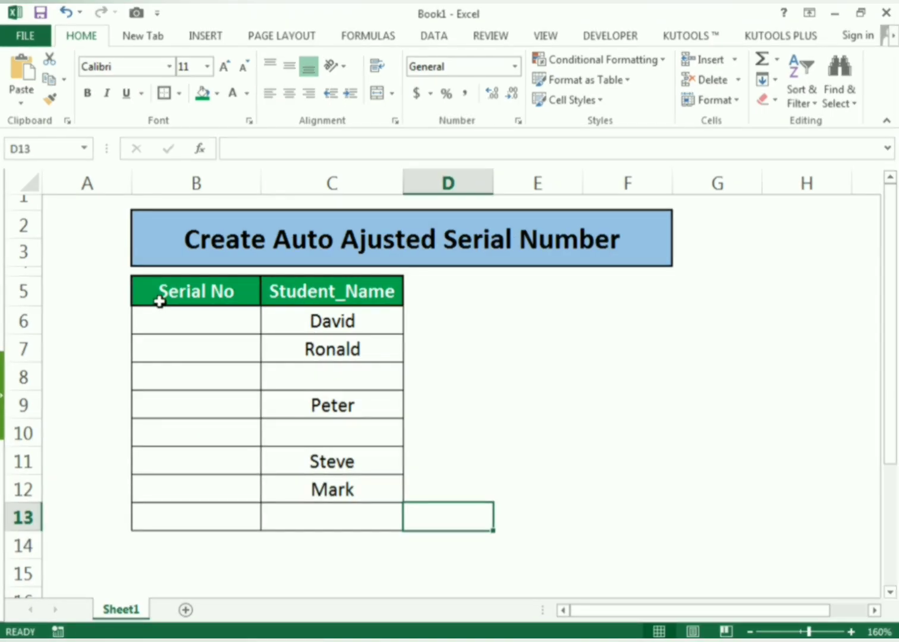
{"action": "left_click_drag", "start_coordinate": [153, 297], "coordinate": [155, 501]}
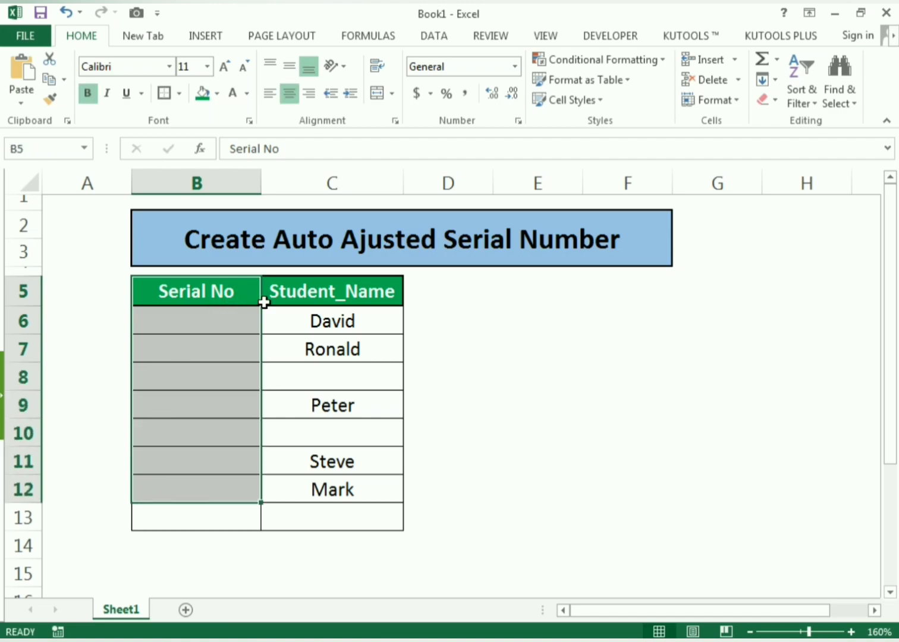
{"action": "left_click_drag", "start_coordinate": [293, 295], "coordinate": [307, 507]}
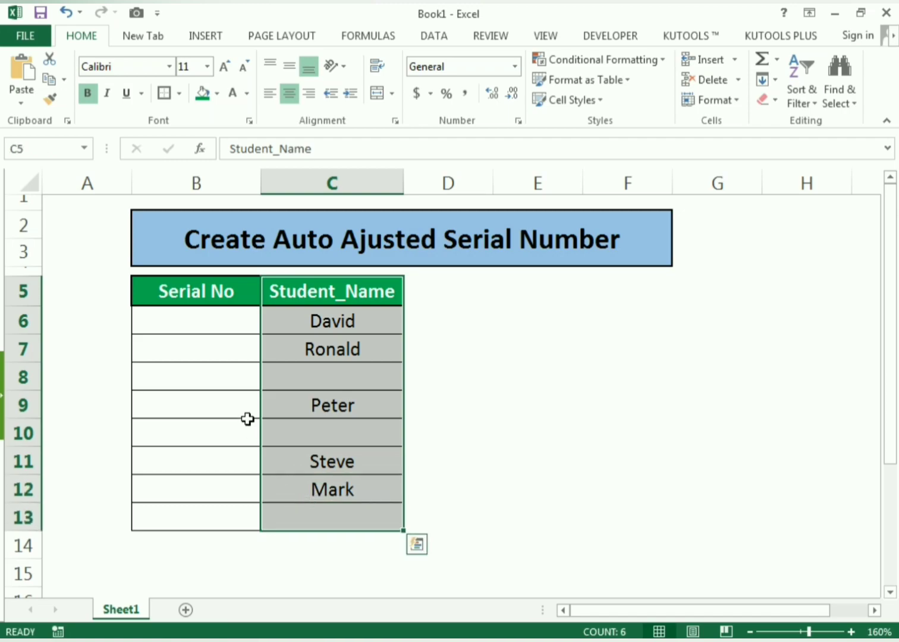
{"action": "left_click", "coordinate": [281, 322]}
{"action": "left_click", "coordinate": [313, 352]}
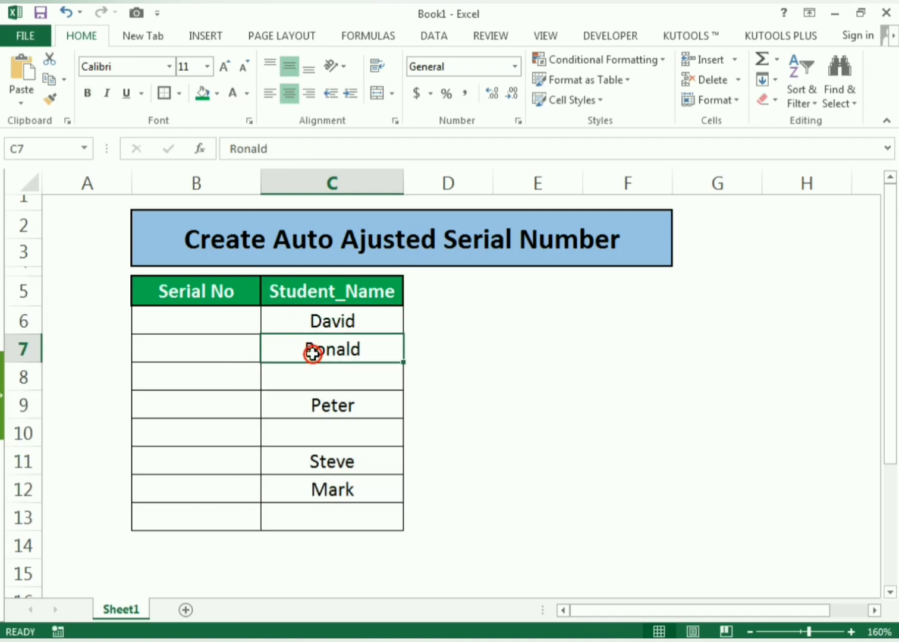
{"action": "left_click", "coordinate": [333, 383]}
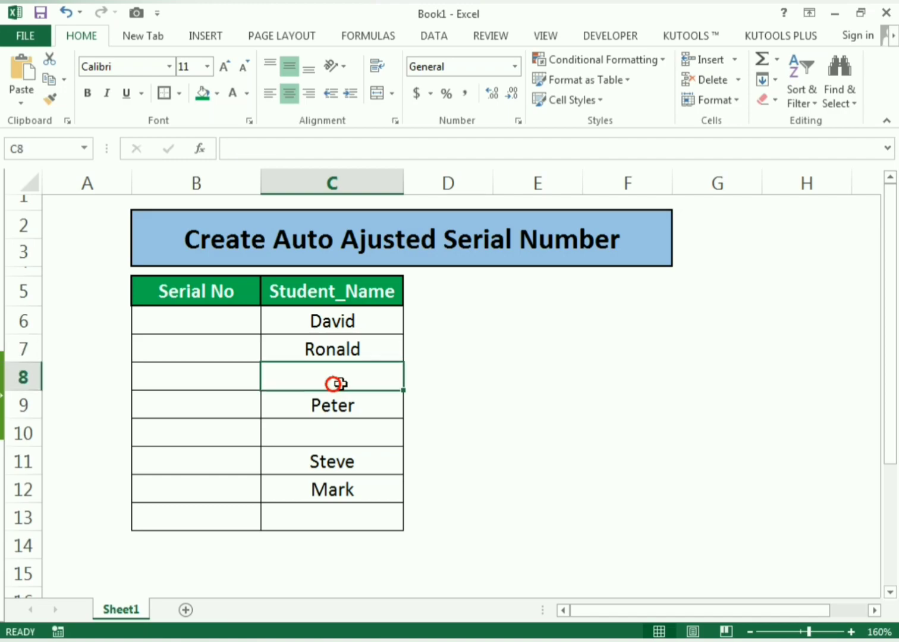
{"action": "left_click", "coordinate": [328, 428]}
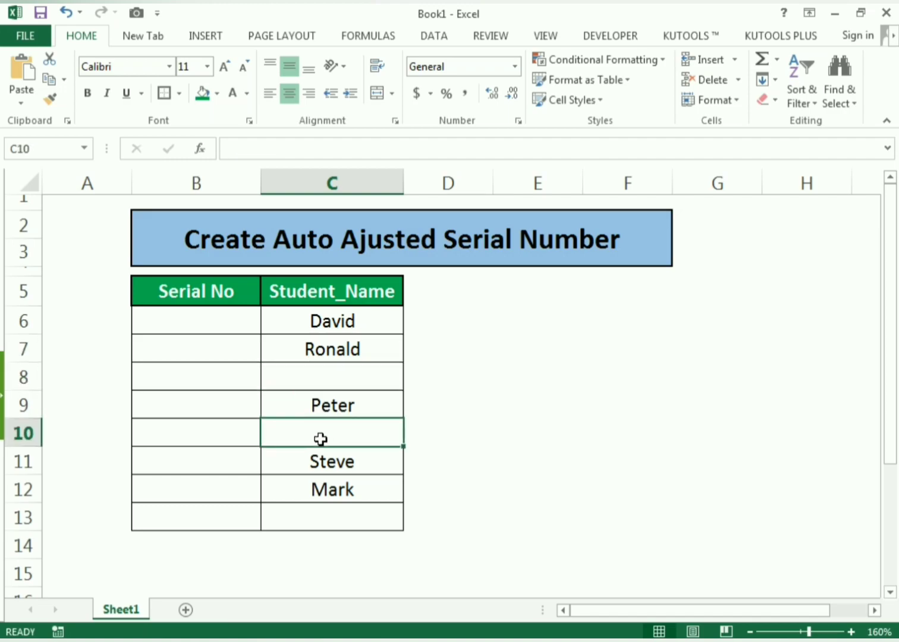
Step: Begin a formula in B6 that returns an empty string when C6 is blank: =IF(C6="","",
{"action": "left_click", "coordinate": [218, 331]}
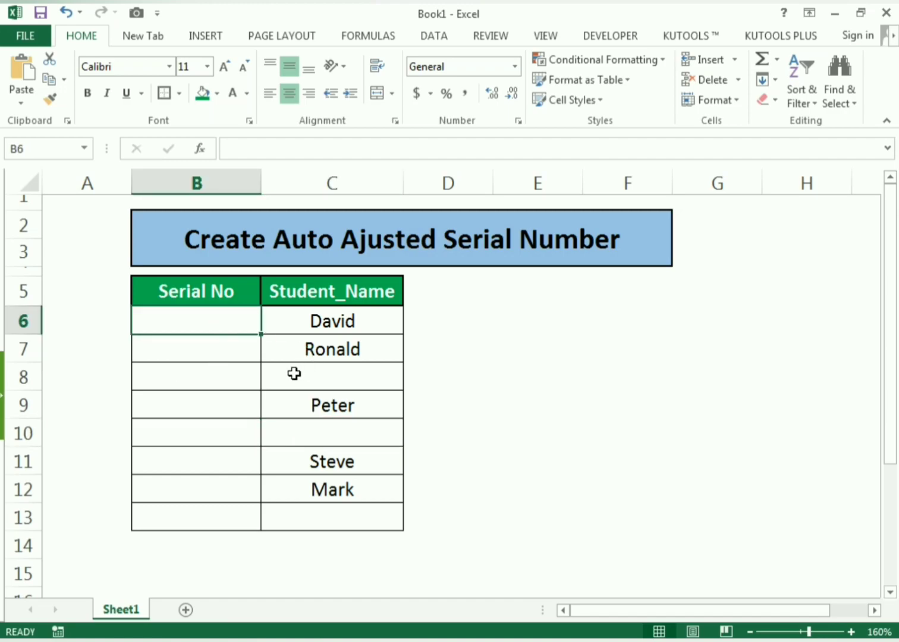
{"action": "type", "text": "=IF"}
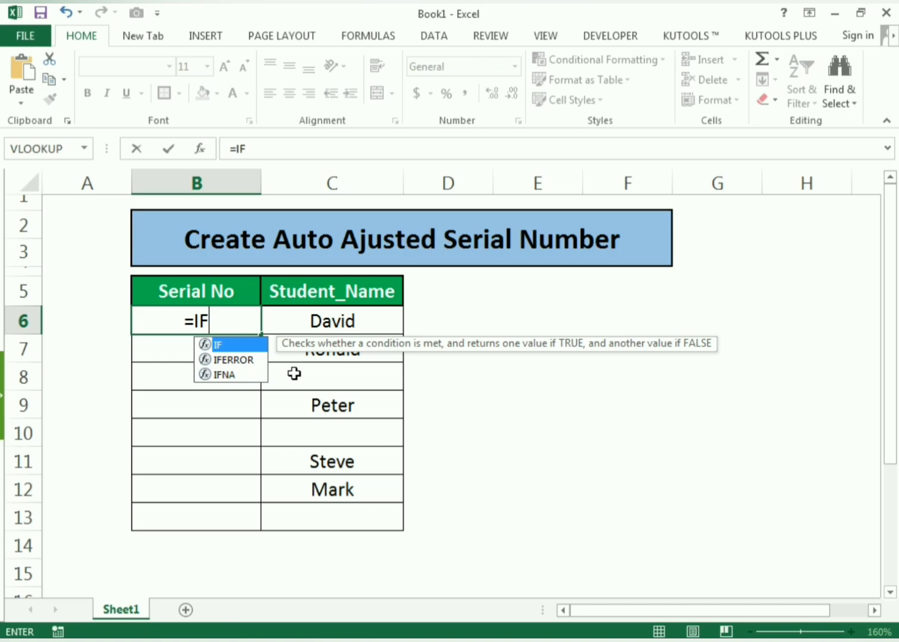
{"action": "type", "text": "("}
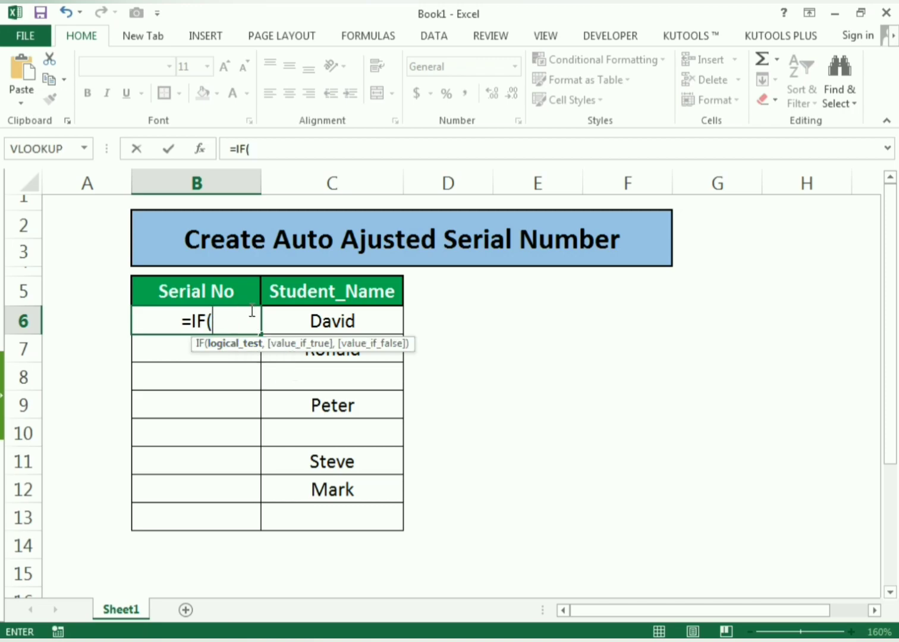
{"action": "left_click", "coordinate": [352, 314]}
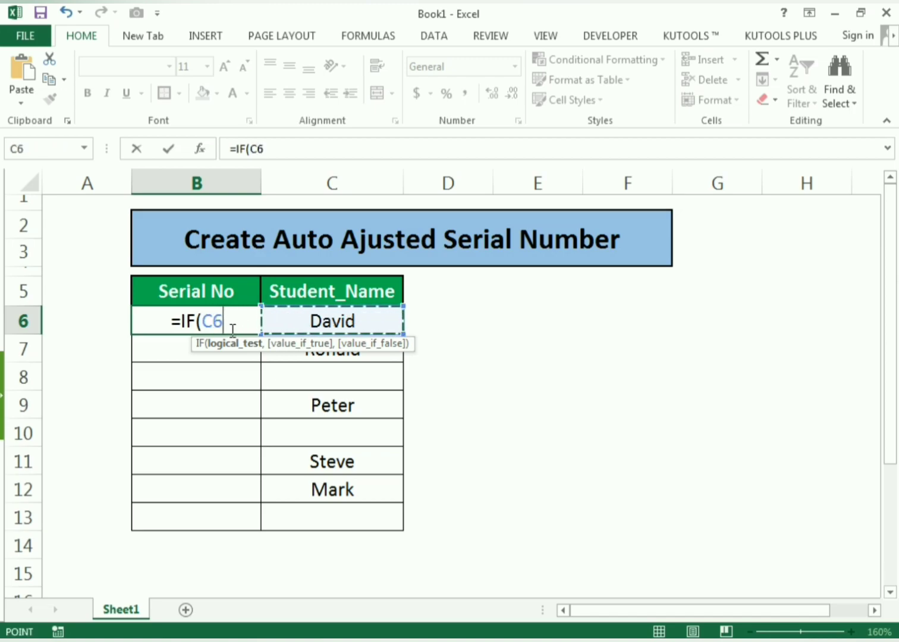
{"action": "type", "text": "="}
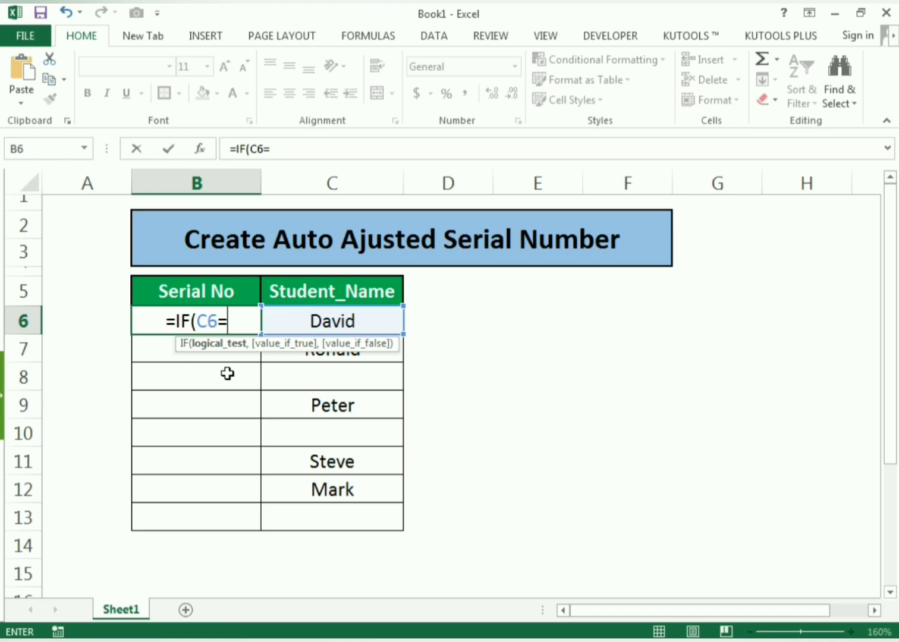
{"action": "type", "text": "\""}
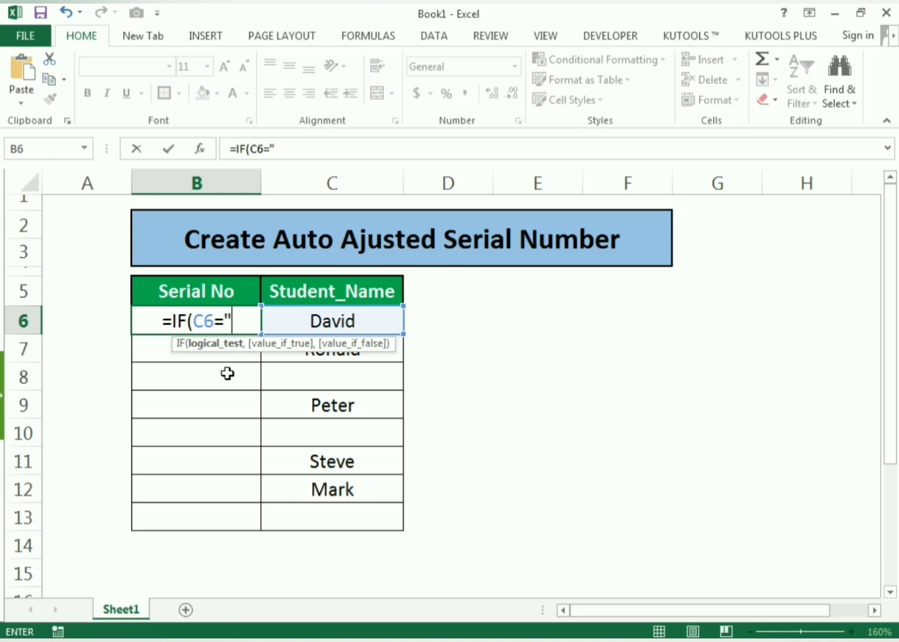
{"action": "type", "text": "\""}
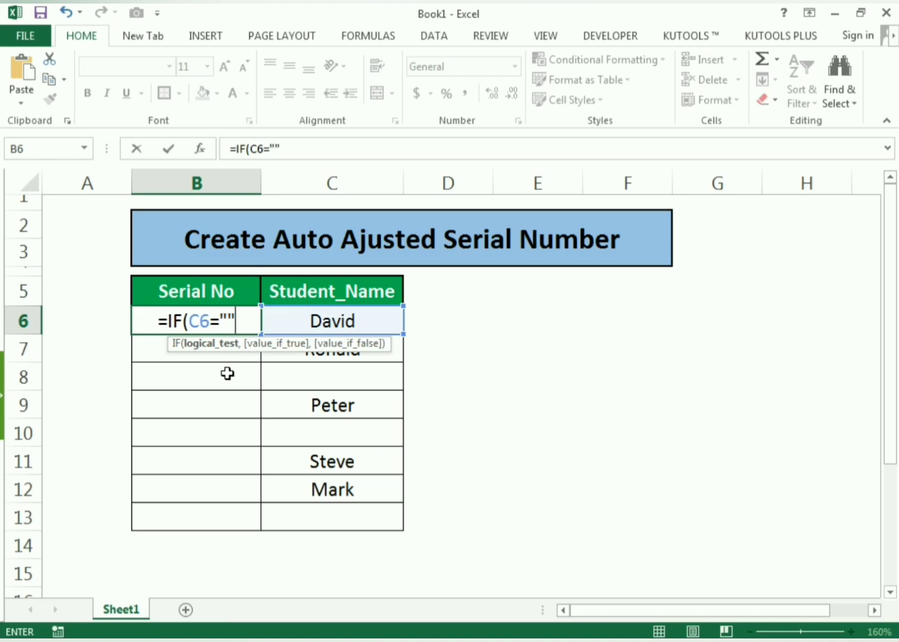
{"action": "type", "text": ","}
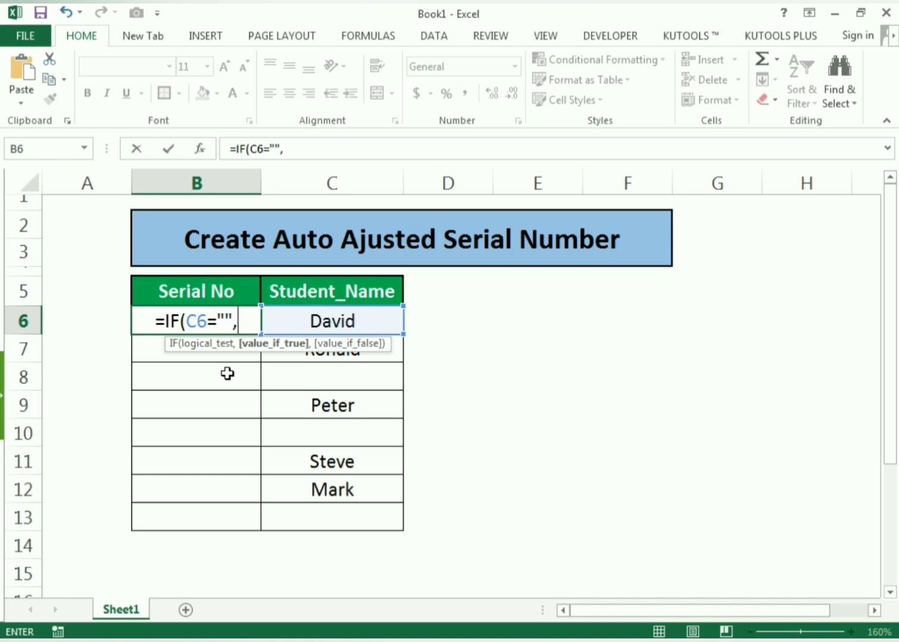
{"action": "type", "text": "\"\""}
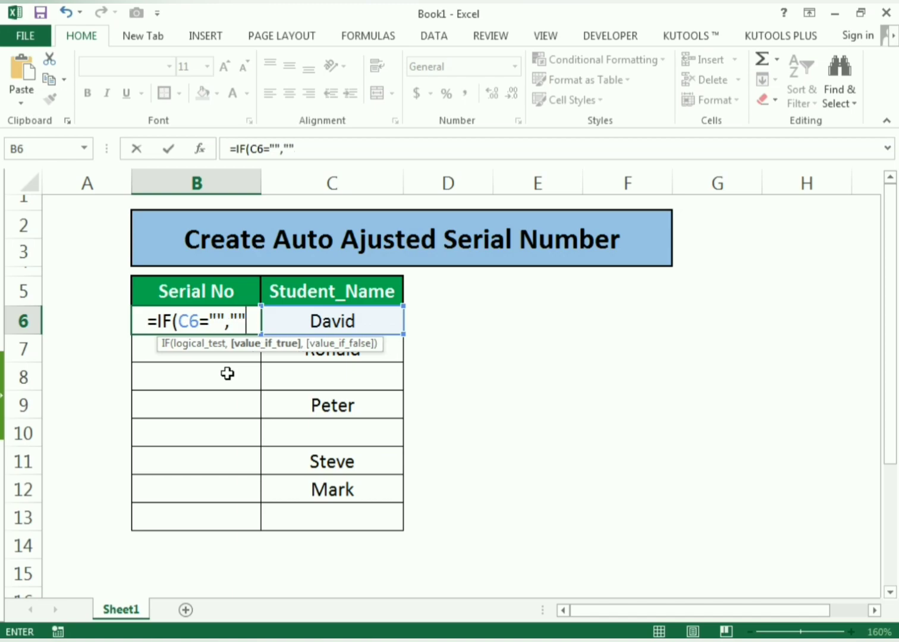
{"action": "type", "text": ","}
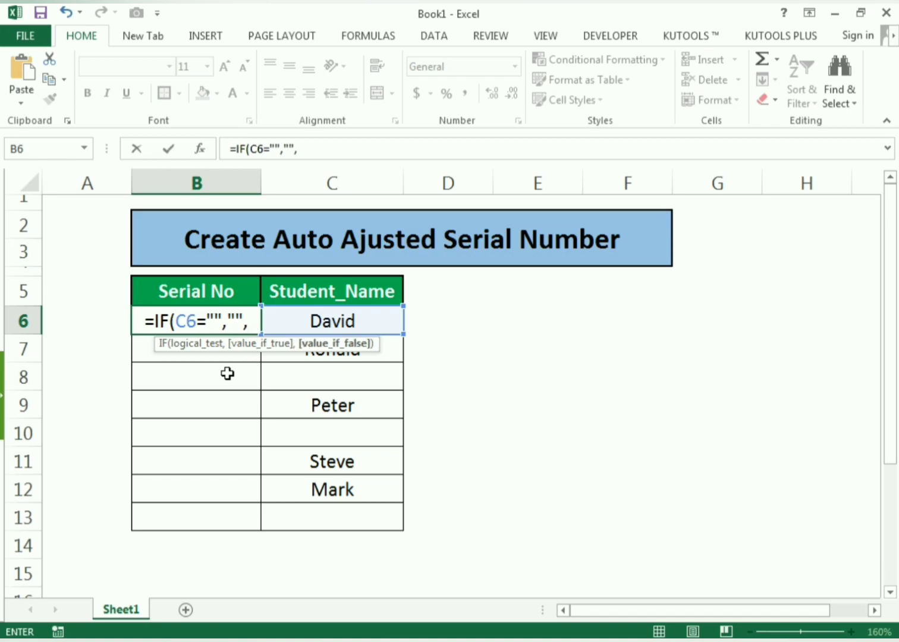
Step: Add COUNTA(C6:C6) as the value-if-false argument of the B6 formula and close both functions
{"action": "type", "text": "COUNTA"}
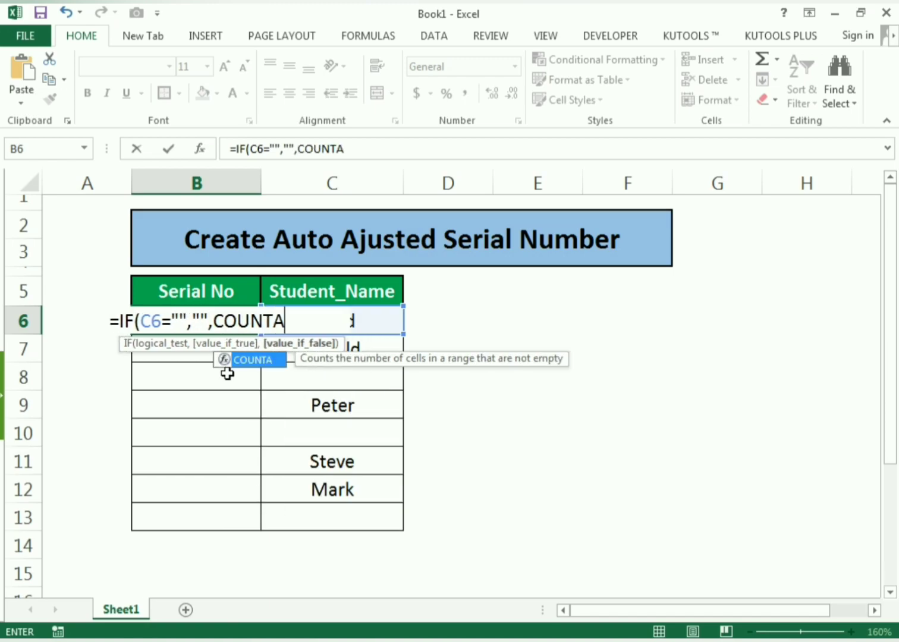
{"action": "type", "text": "("}
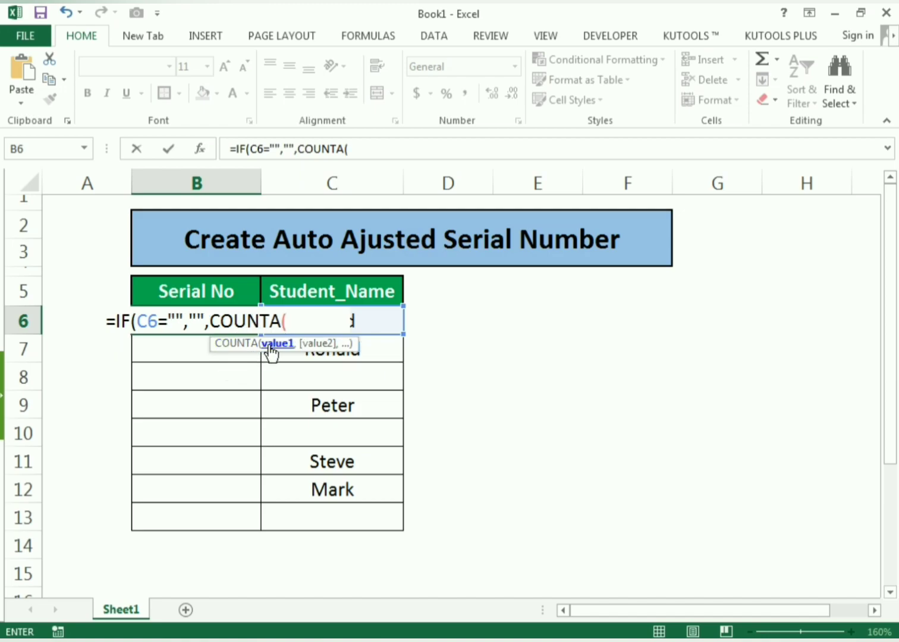
{"action": "left_click", "coordinate": [368, 324]}
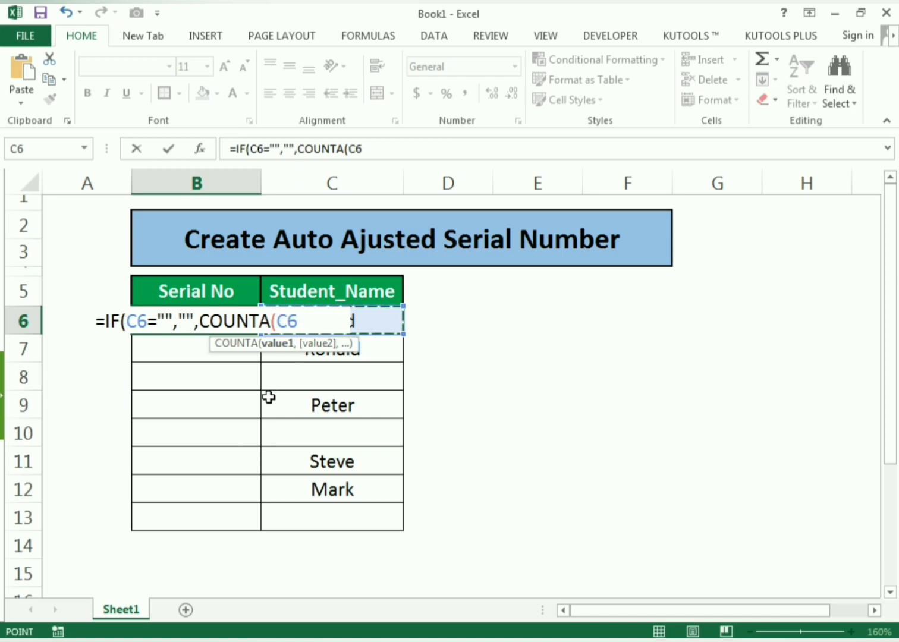
{"action": "key", "text": "F8"}
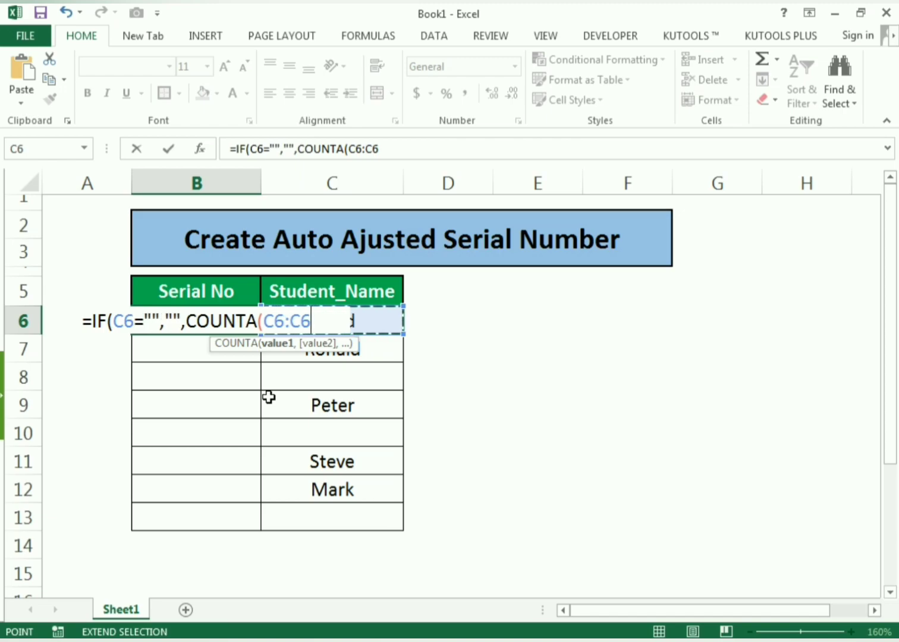
{"action": "key", "text": "BackSpace"}
{"action": "key", "text": "BackSpace"}
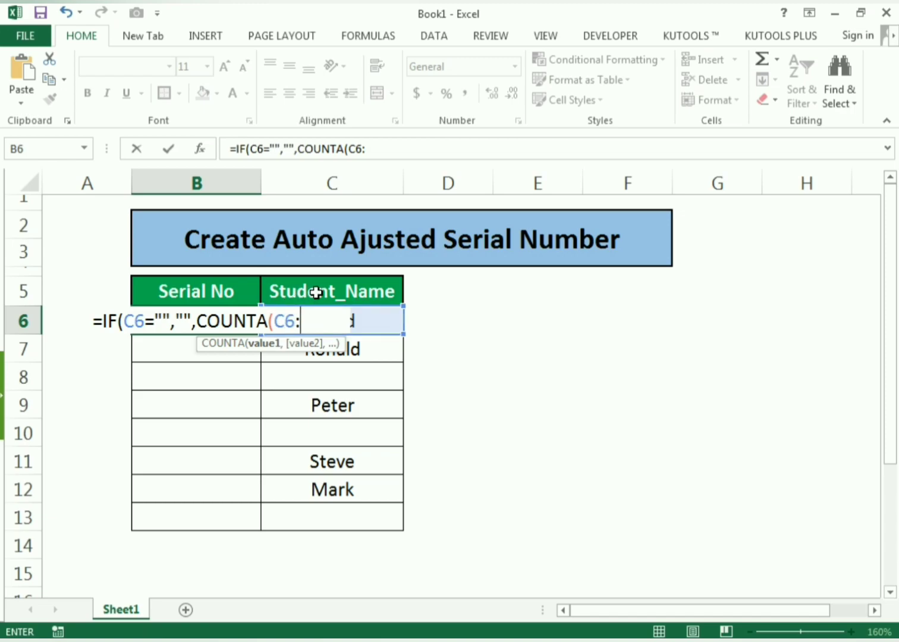
{"action": "left_click", "coordinate": [373, 318]}
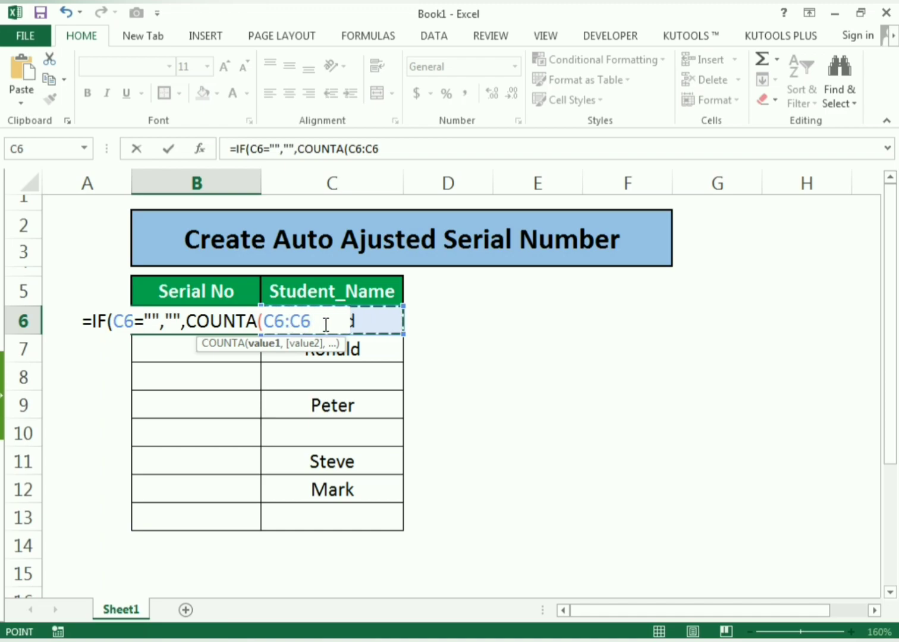
{"action": "type", "text": "))"}
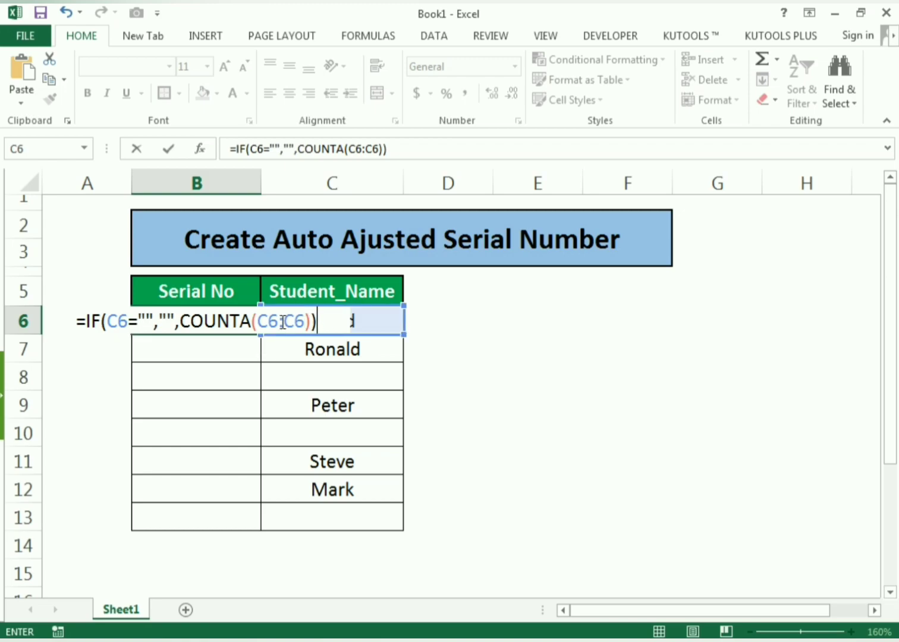
Step: Make the first C6 in the COUNTA range absolute as $C$6 and commit the B6 formula
{"action": "left_click_drag", "start_coordinate": [258, 321], "coordinate": [280, 321]}
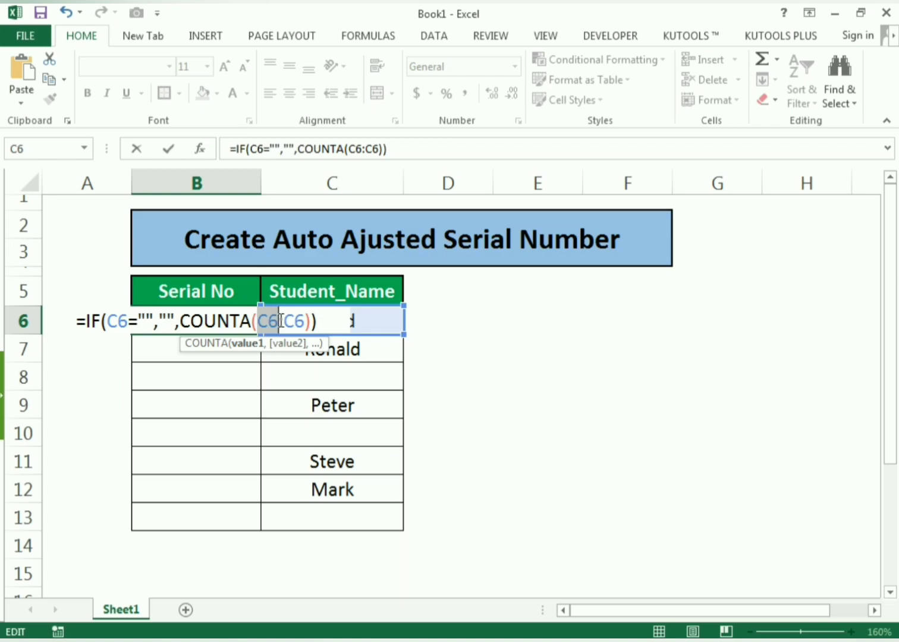
{"action": "key", "text": "F4"}
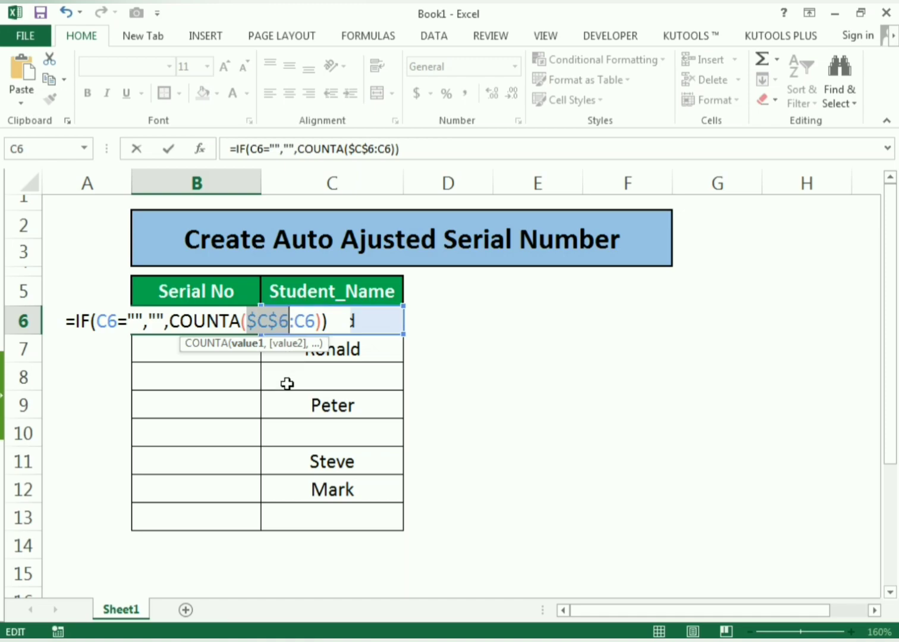
{"action": "key", "text": "Return"}
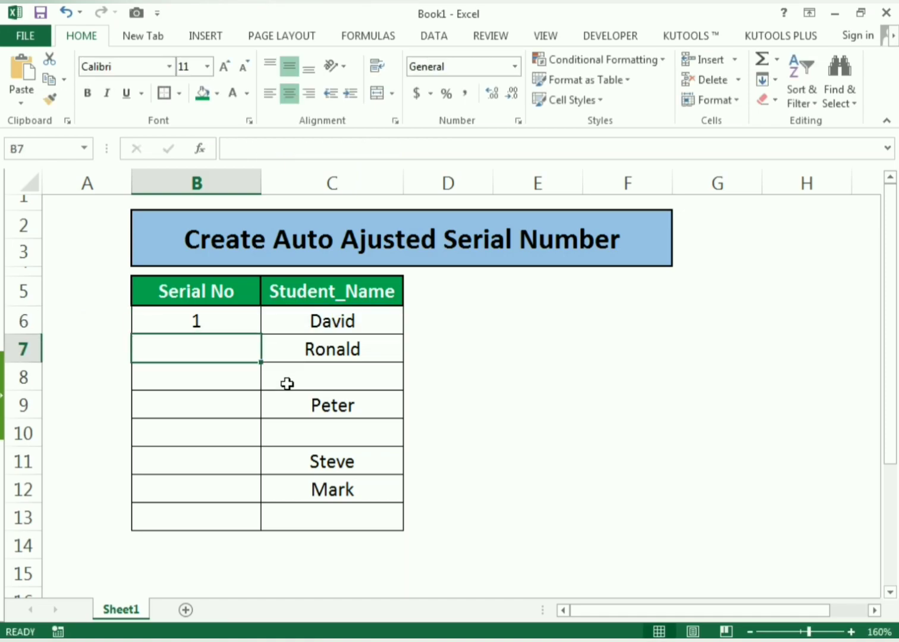
Step: Fill the serial number formula from B6 down through B13
{"action": "left_click", "coordinate": [227, 323]}
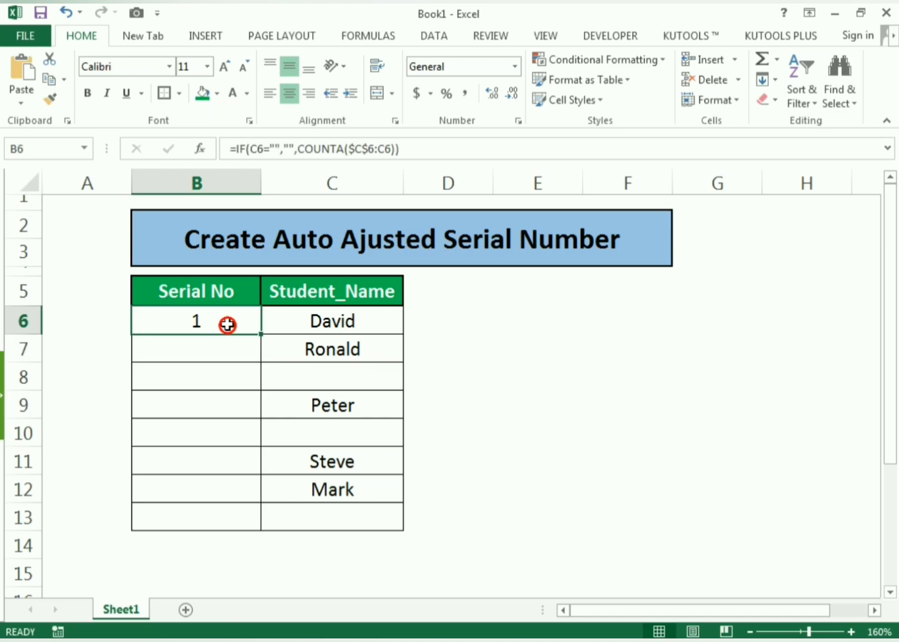
{"action": "left_click_drag", "start_coordinate": [264, 336], "coordinate": [261, 519]}
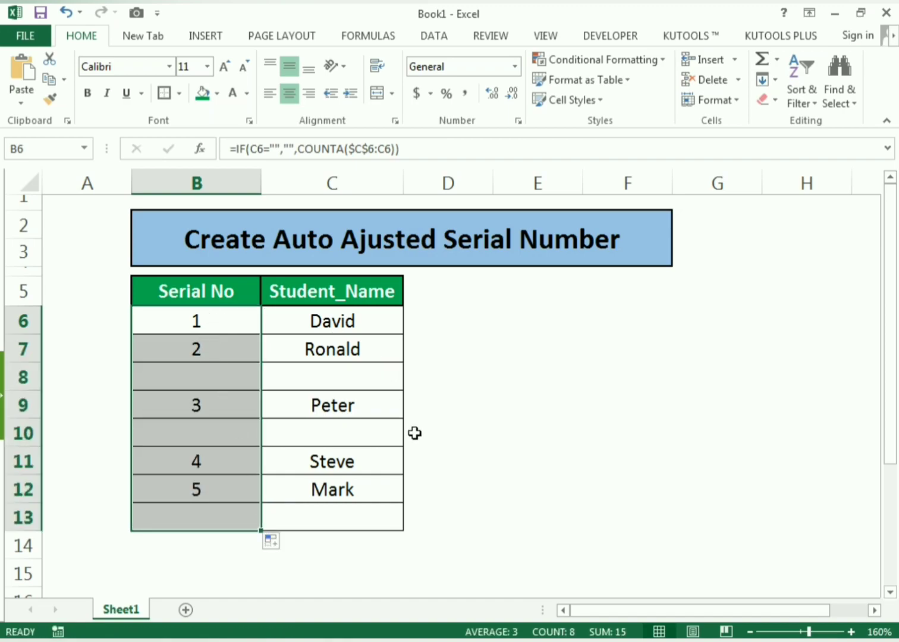
{"action": "left_click", "coordinate": [438, 432]}
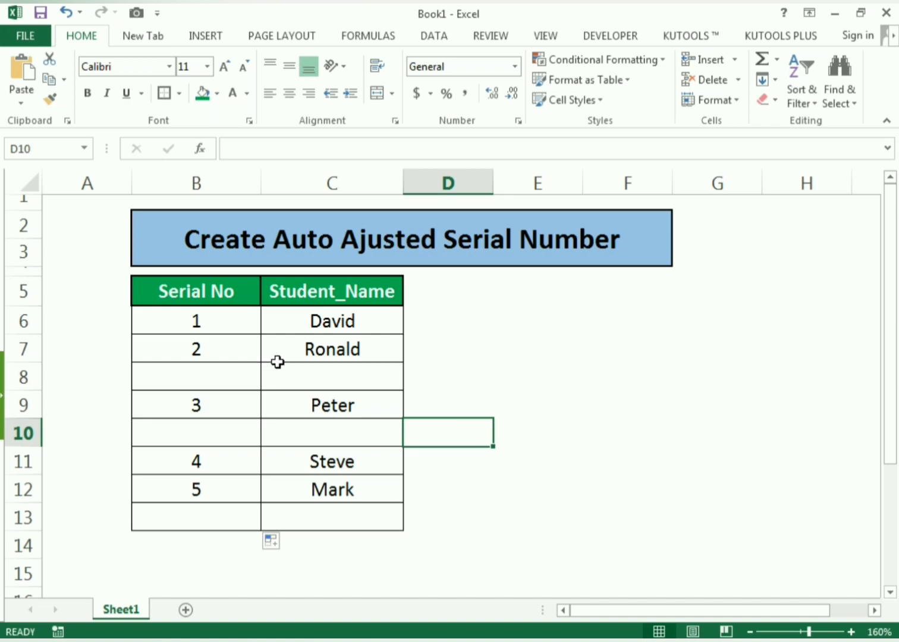
Step: Test the numbering by clearing the student name in C7 and entering the same name again
{"action": "left_click", "coordinate": [293, 352]}
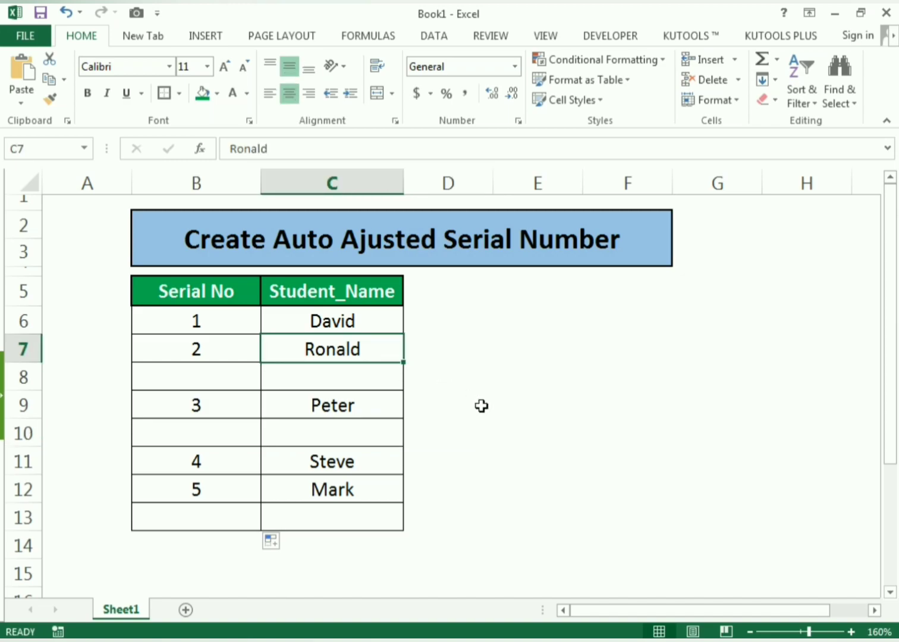
{"action": "key", "text": "Delete"}
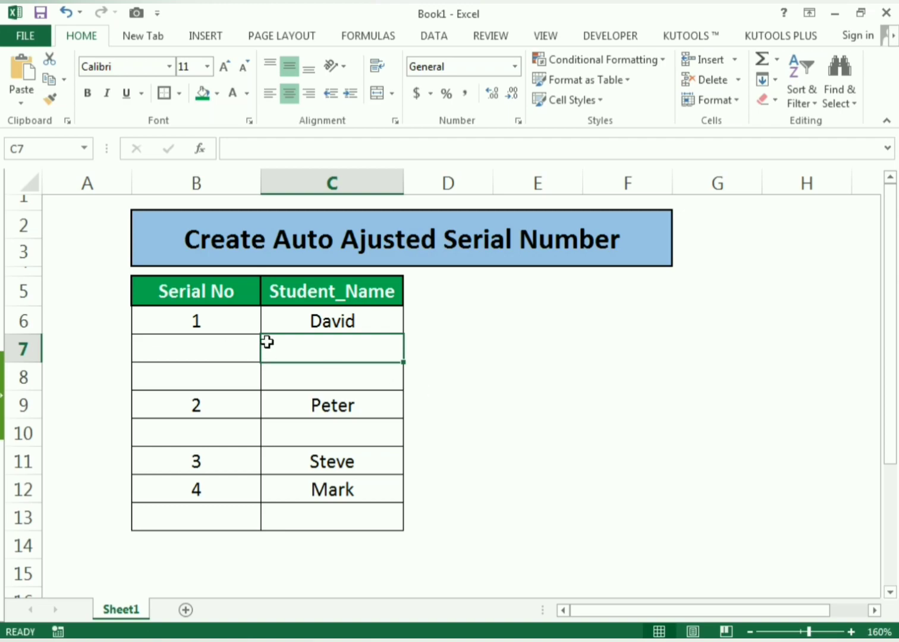
{"action": "left_click", "coordinate": [291, 342]}
{"action": "type", "text": "Ronald"}
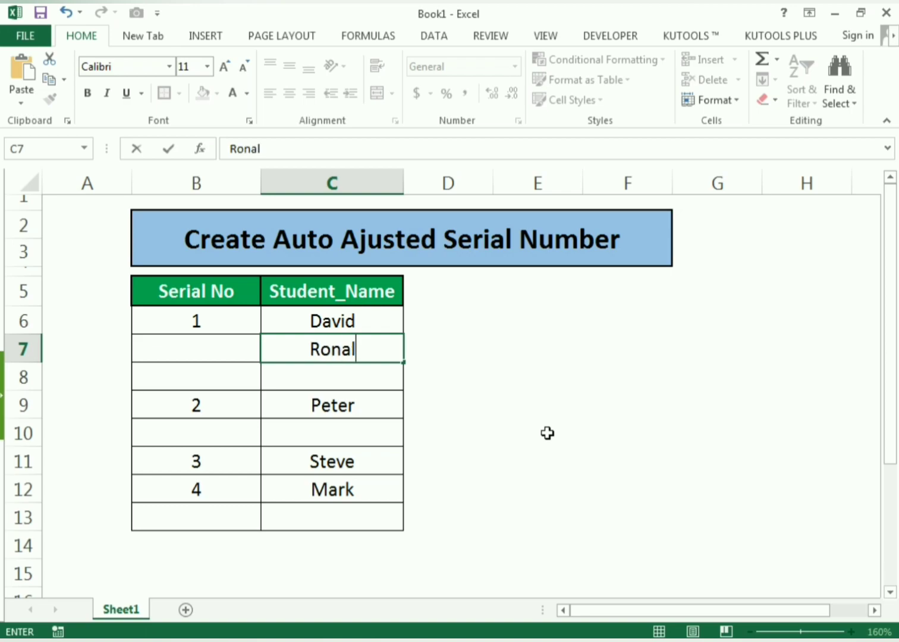
{"action": "key", "text": "Return"}
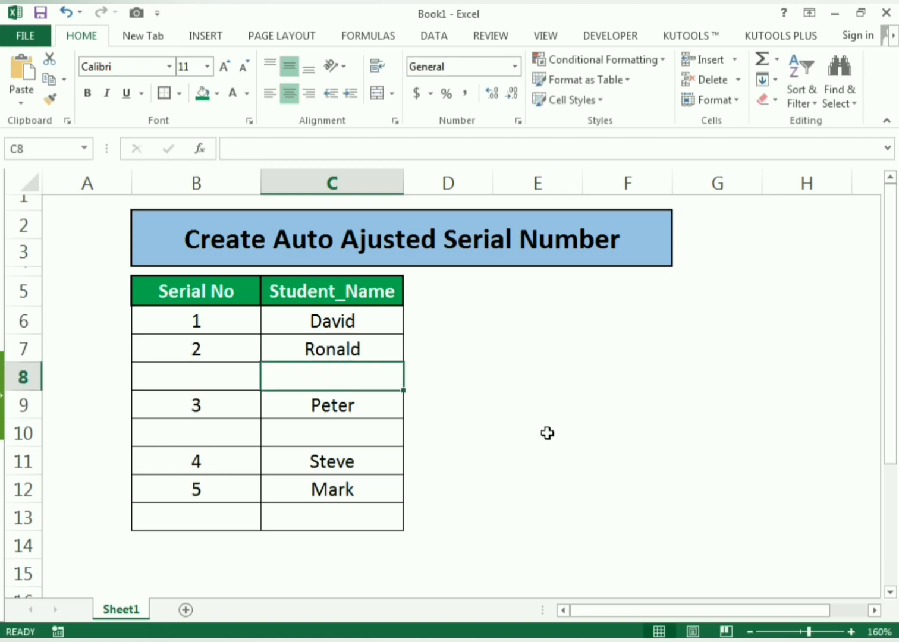
Step: Enter student names in the blank cells C8 and C10
{"action": "type", "text": "Harry"}
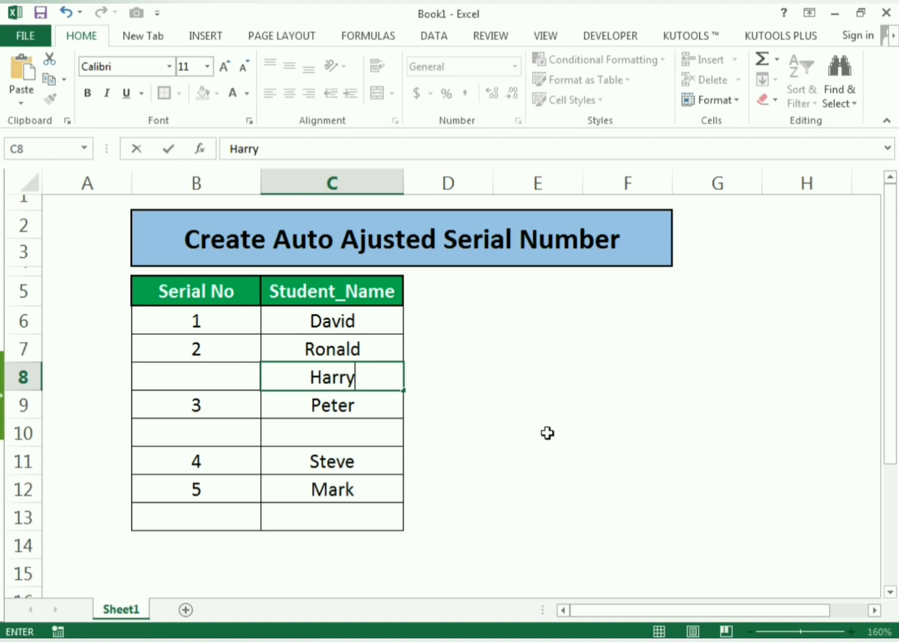
{"action": "key", "text": "Return"}
{"action": "key", "text": "Return"}
{"action": "type", "text": "James"}
{"action": "key", "text": "Return"}
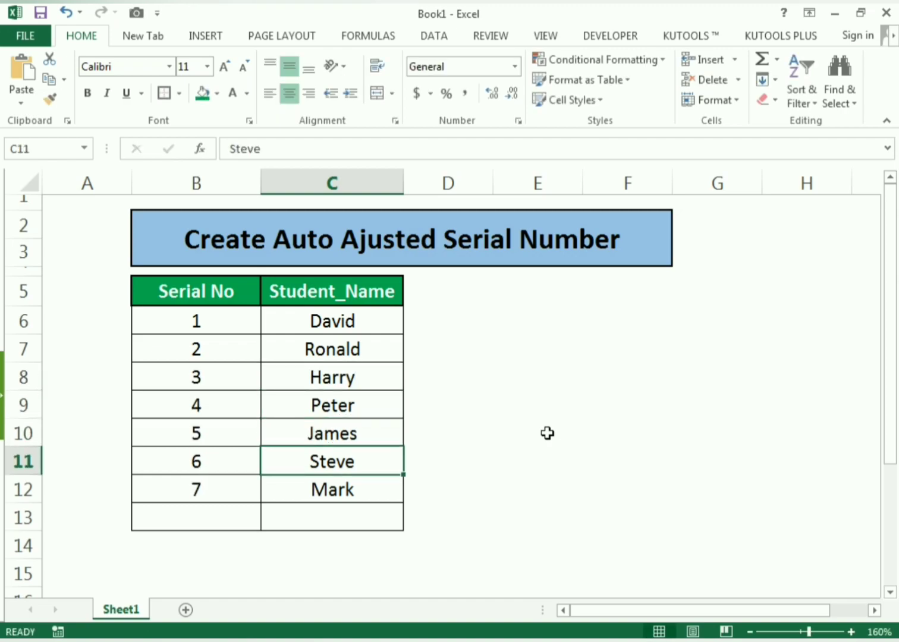
Step: Enter a student name in the blank cell C13 at the end of the list
{"action": "key", "text": "Return"}
{"action": "key", "text": "Return"}
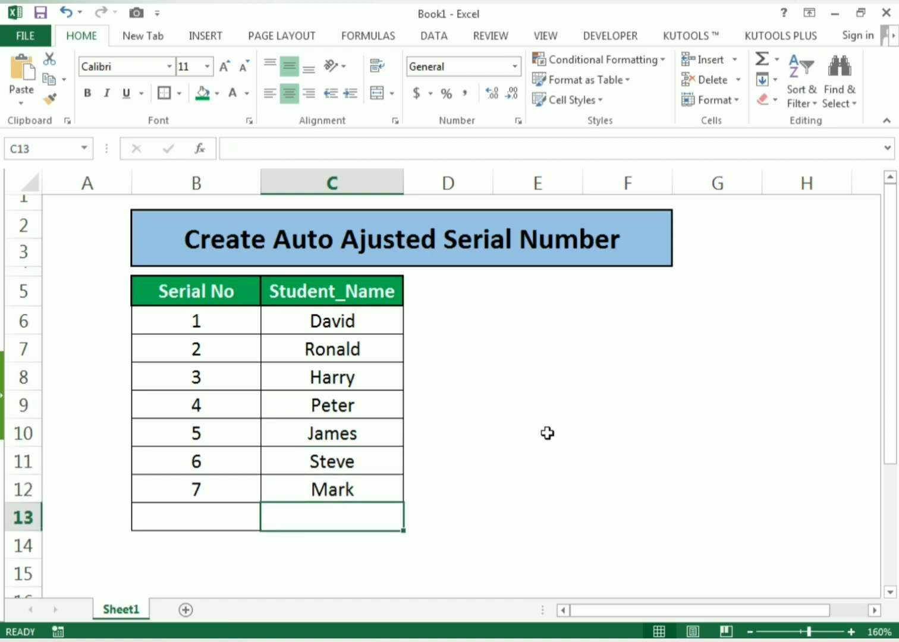
{"action": "type", "text": "Tom"}
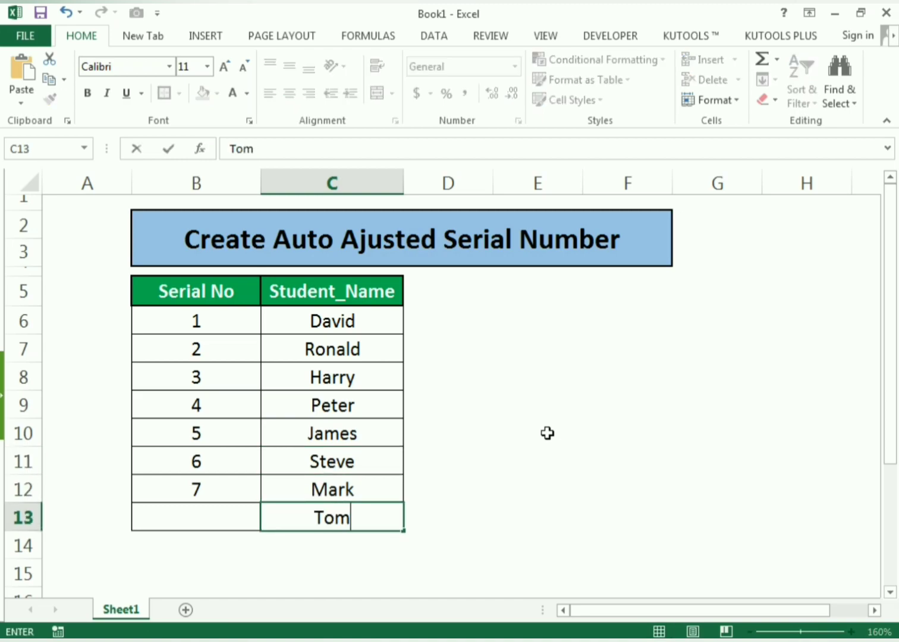
{"action": "key", "text": "Return"}
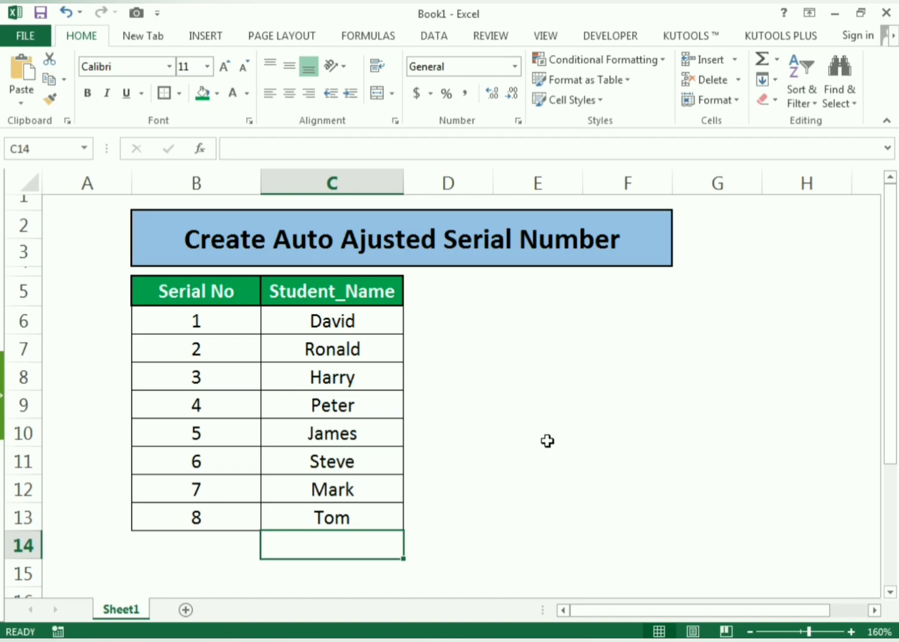
Step: Clear the student names in cells C8 through C10
{"action": "left_click", "coordinate": [340, 432]}
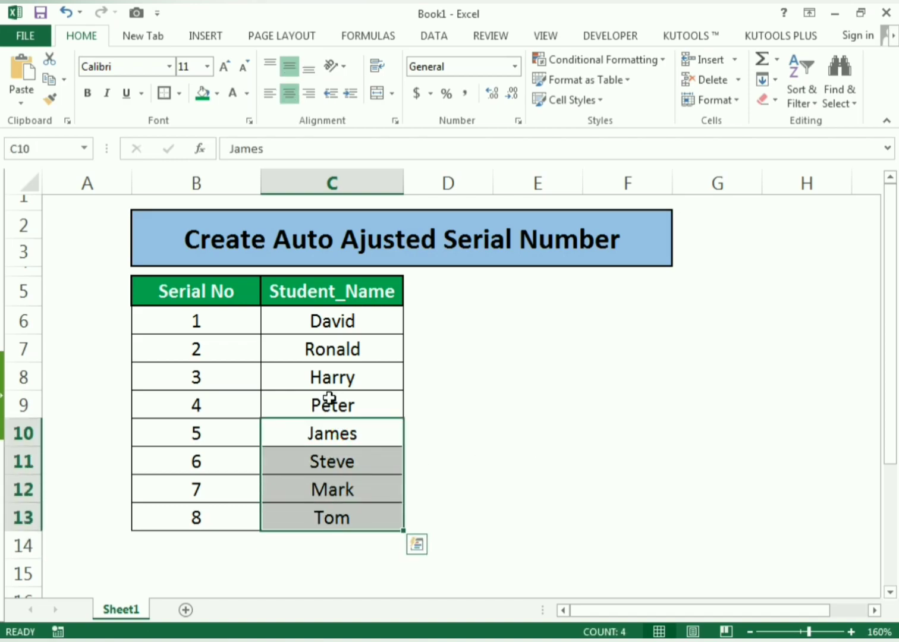
{"action": "left_click_drag", "start_coordinate": [327, 370], "coordinate": [329, 426]}
{"action": "key", "text": "Delete"}
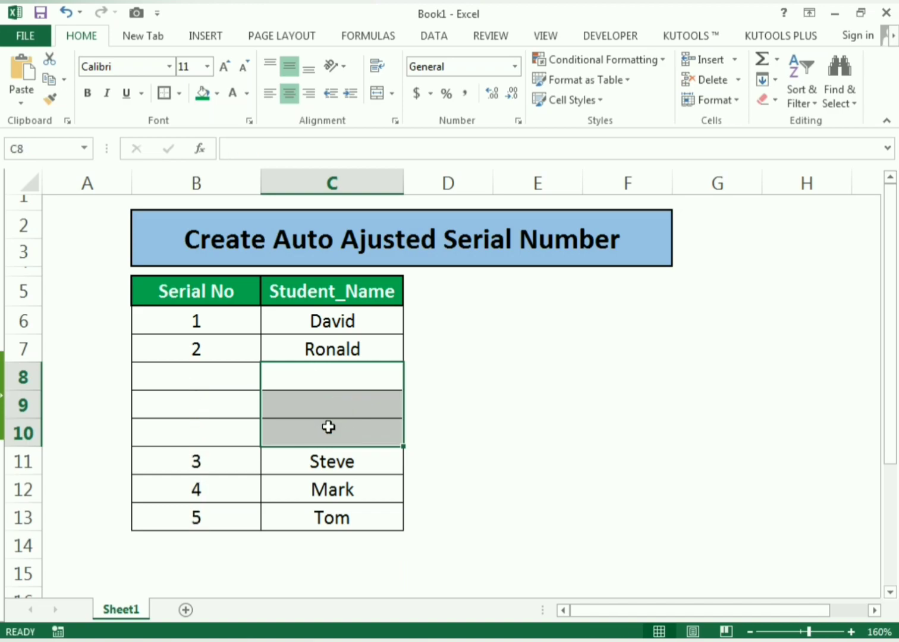
{"action": "left_click", "coordinate": [462, 484]}
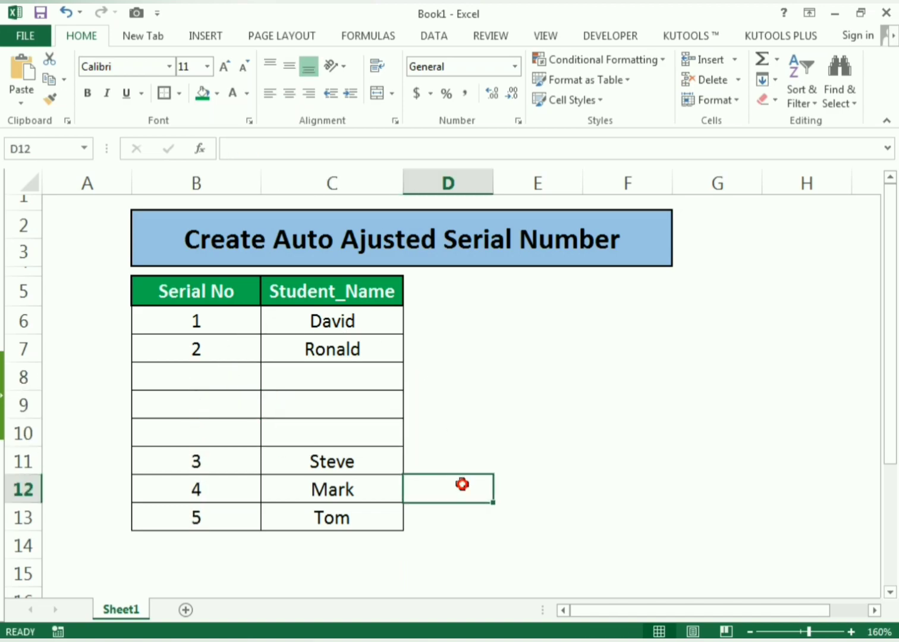
{"action": "left_click", "coordinate": [450, 522]}
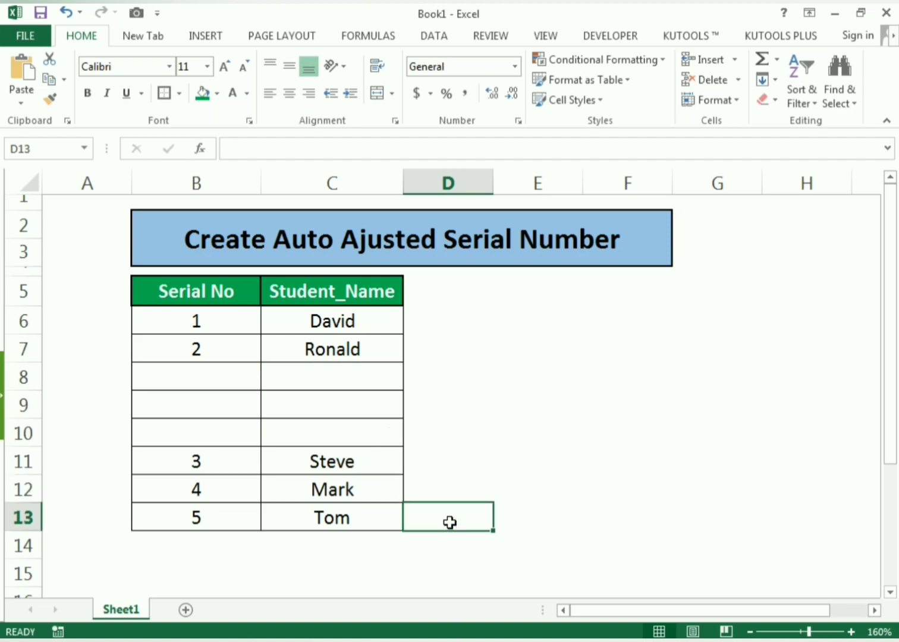